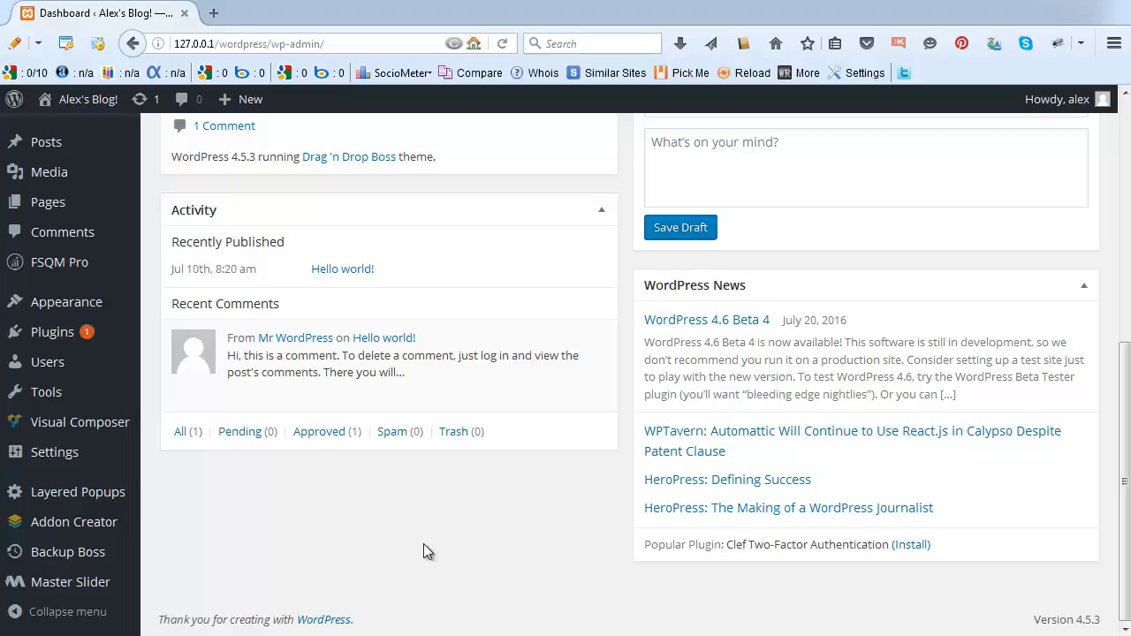
Go to the Destinations page under Backup Boss in the admin sidebar.
{"action": "mouse_move", "coordinate": [68, 557]}
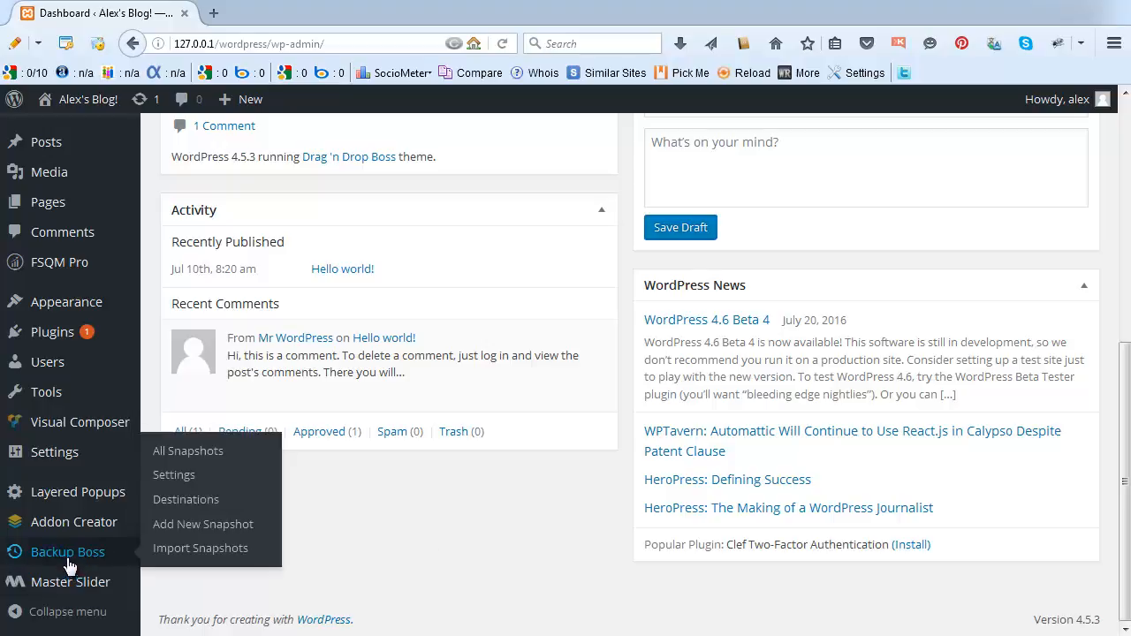
{"action": "left_click", "coordinate": [177, 507]}
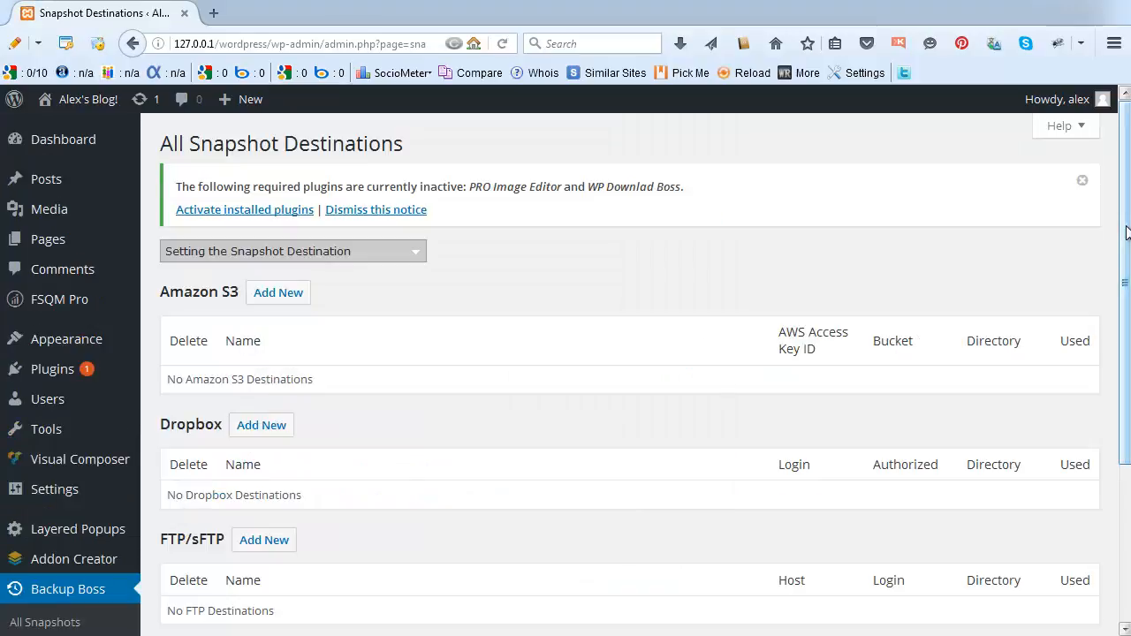
Delete the old Google 1 Drive destination and start adding a new Google Drive destination.
{"action": "scroll", "coordinate": [613, 412], "scroll_direction": "down", "scroll_amount": 1}
{"action": "scroll", "coordinate": [302, 517], "scroll_direction": "down", "scroll_amount": 3}
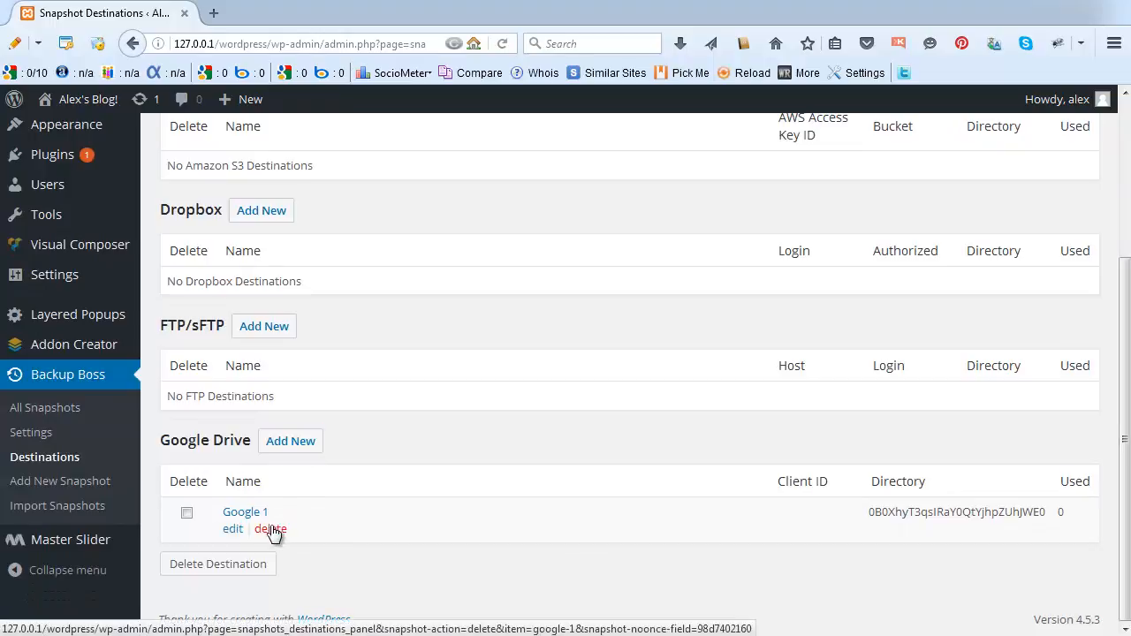
{"action": "left_click", "coordinate": [270, 530]}
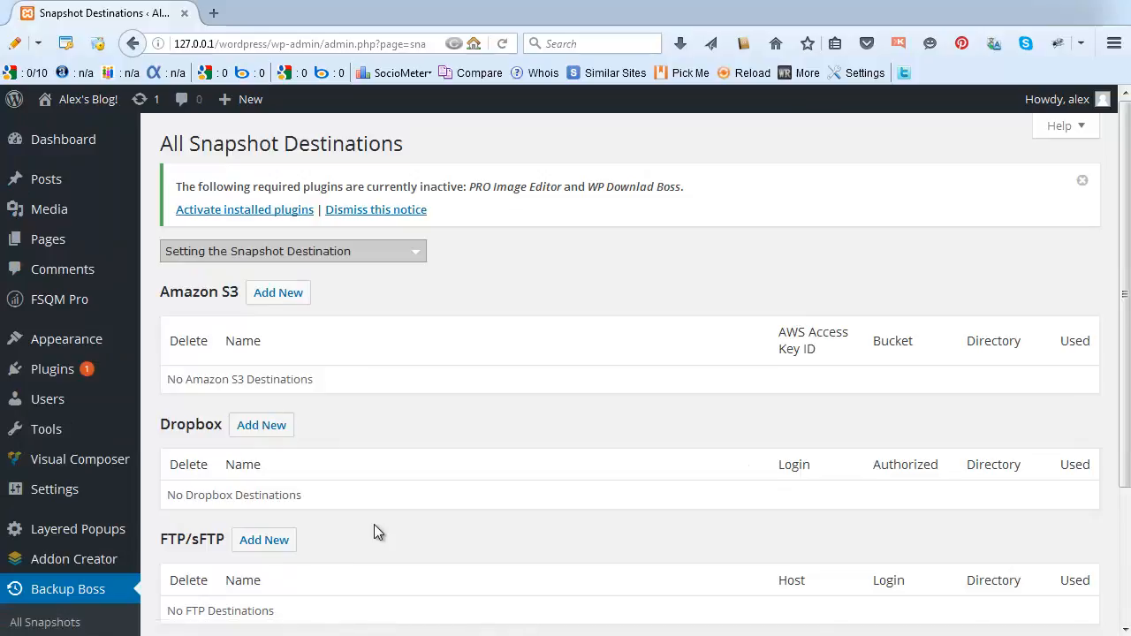
{"action": "scroll", "coordinate": [374, 531], "scroll_direction": "down", "scroll_amount": 3}
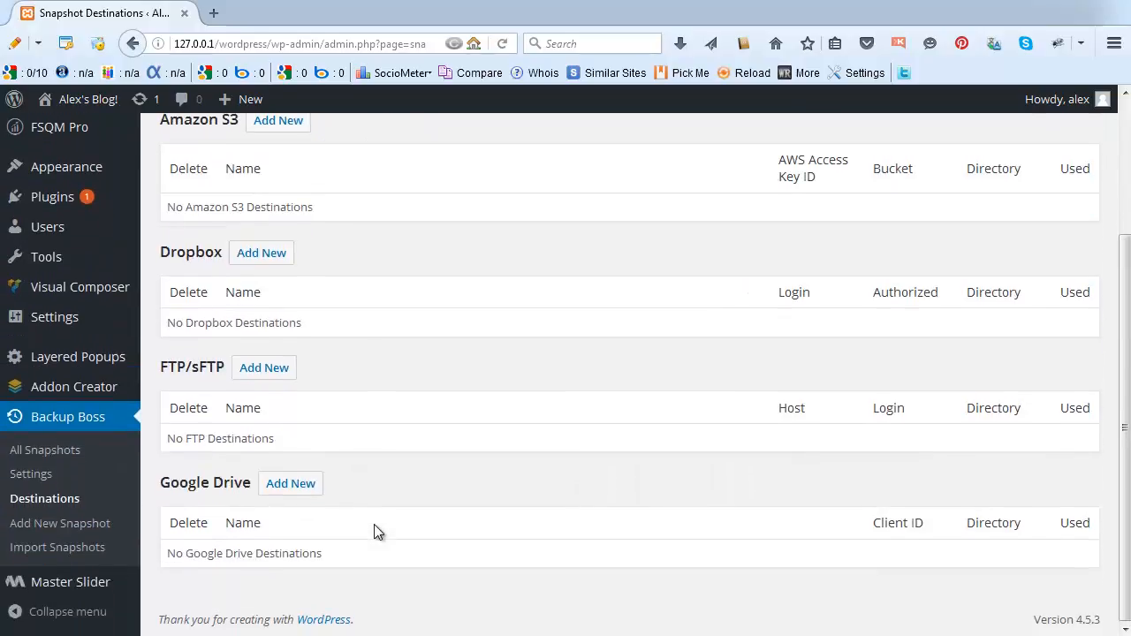
{"action": "left_click", "coordinate": [281, 489]}
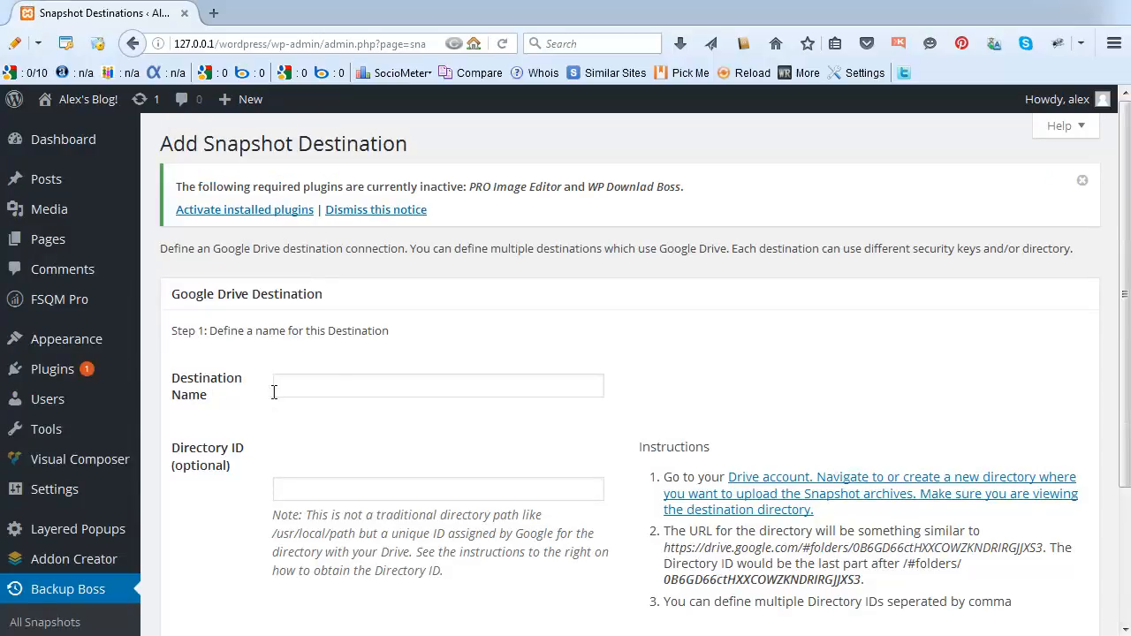
Enter 'GoogleDrive 1' as the Destination Name, then bring up the Drive account link's menu.
{"action": "left_click", "coordinate": [327, 387]}
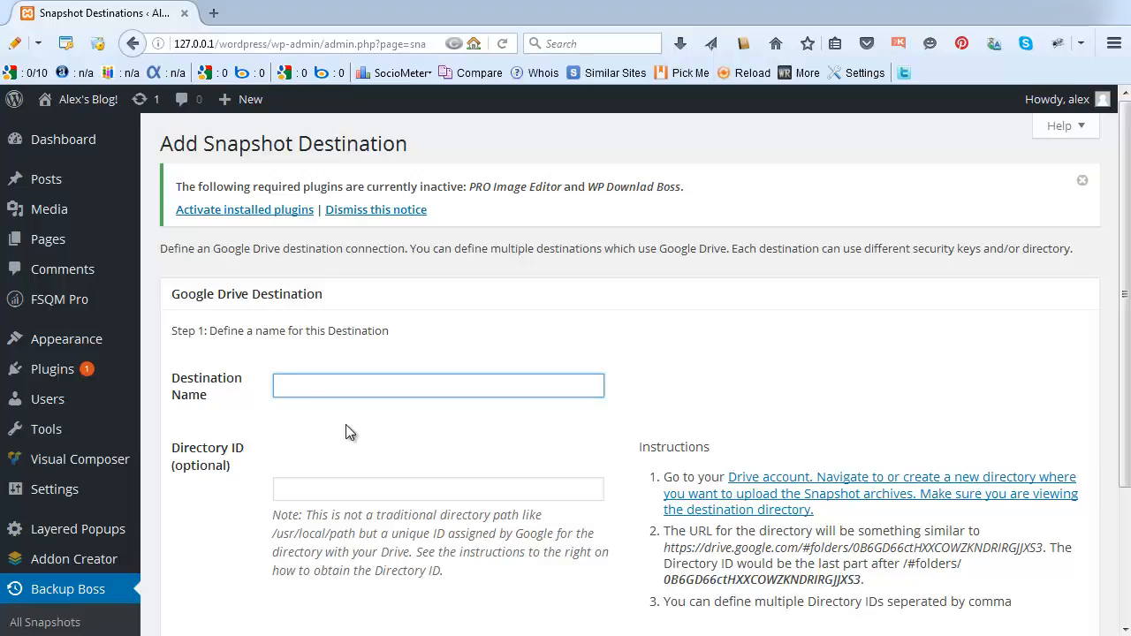
{"action": "type", "text": "G"}
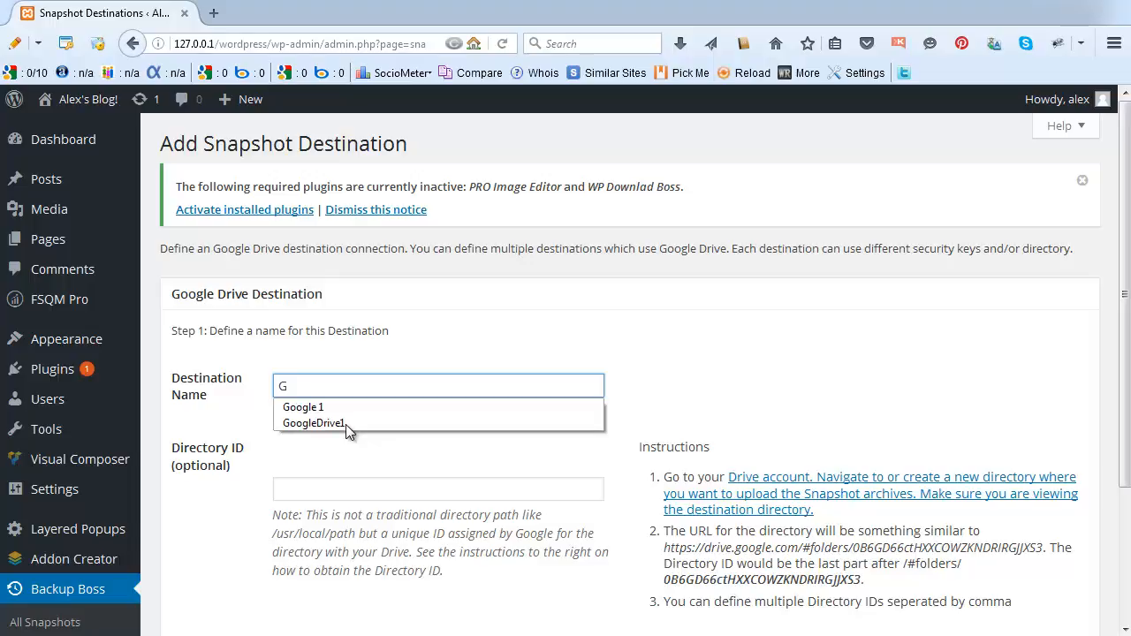
{"action": "type", "text": "oogleDrive 1"}
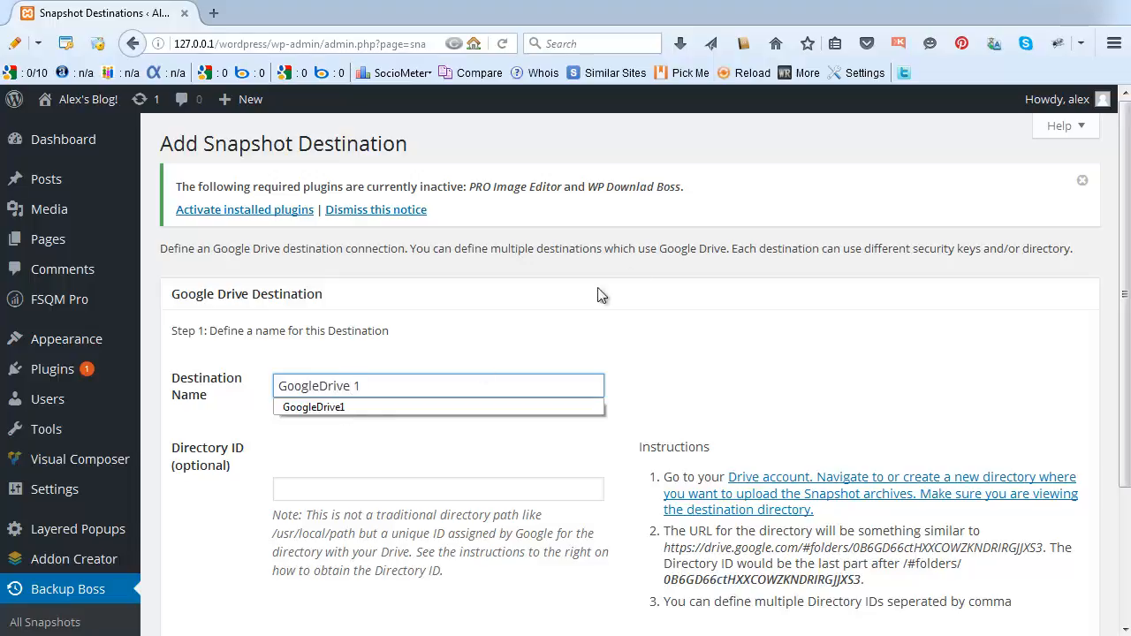
{"action": "left_click", "coordinate": [710, 318]}
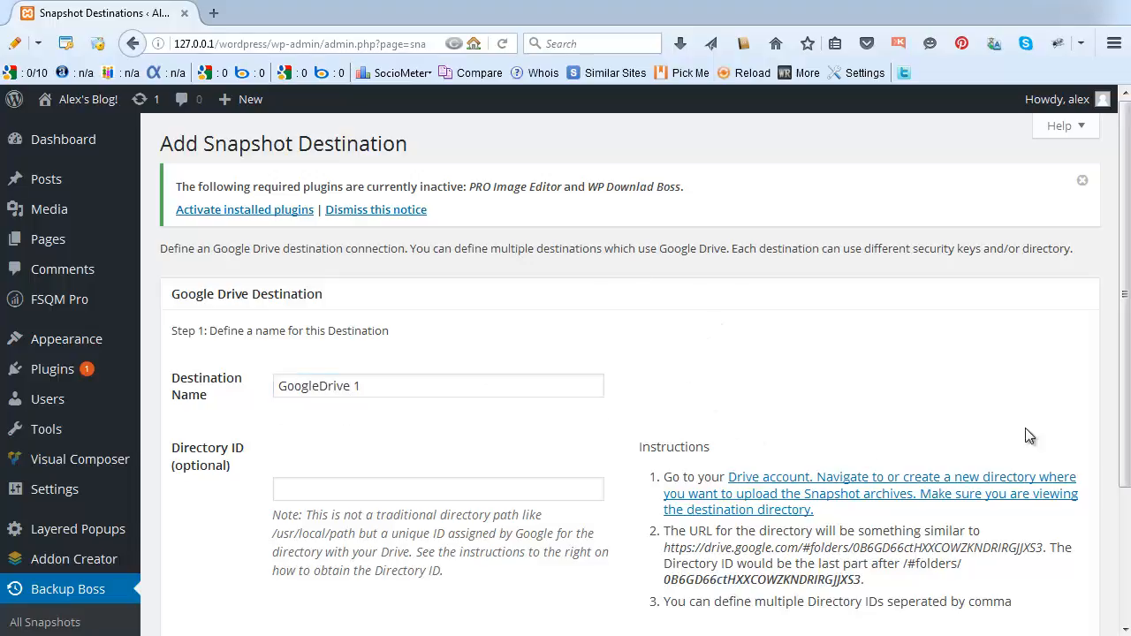
{"action": "left_click_drag", "start_coordinate": [1123, 397], "coordinate": [1119, 506]}
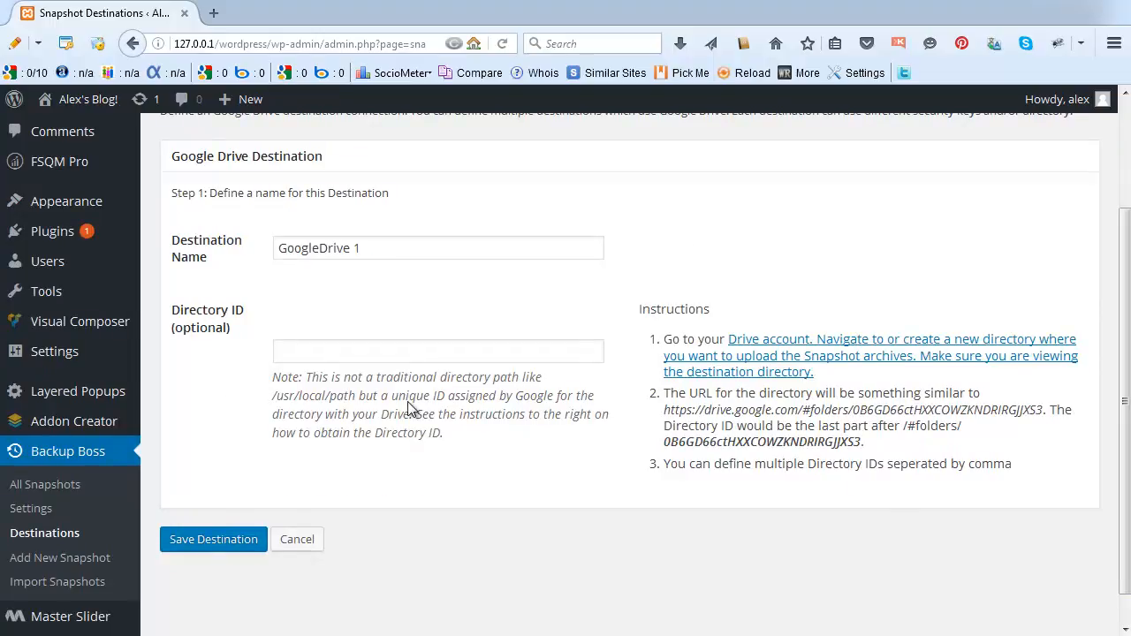
{"action": "right_click", "coordinate": [767, 344]}
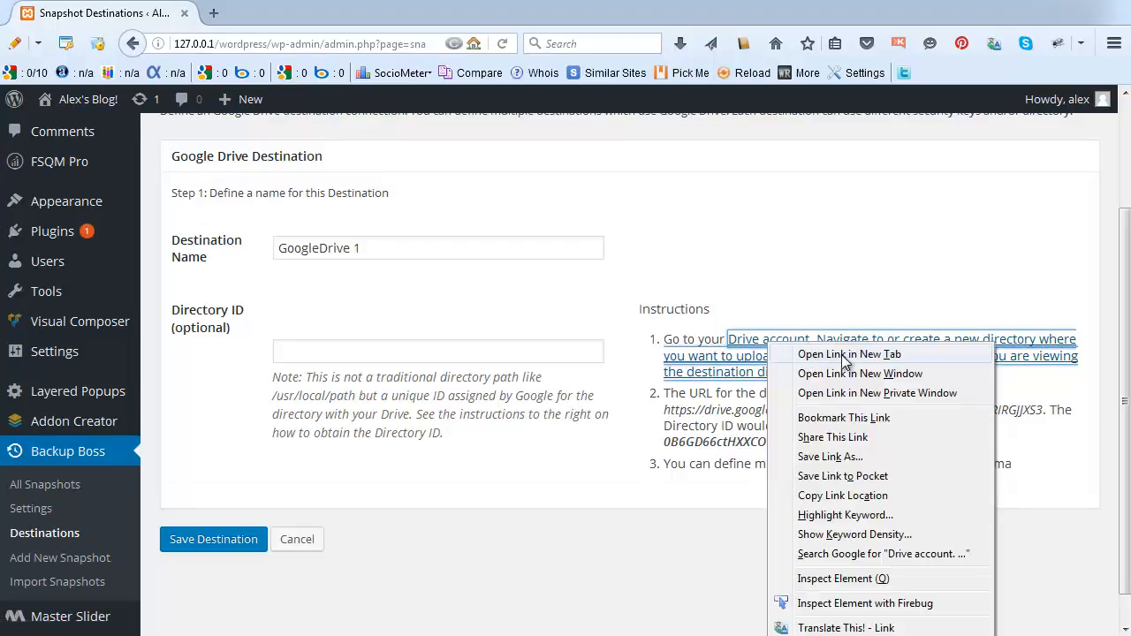
Open the Drive account link as My Drive in a new tab and start a new item.
{"action": "left_click", "coordinate": [841, 355]}
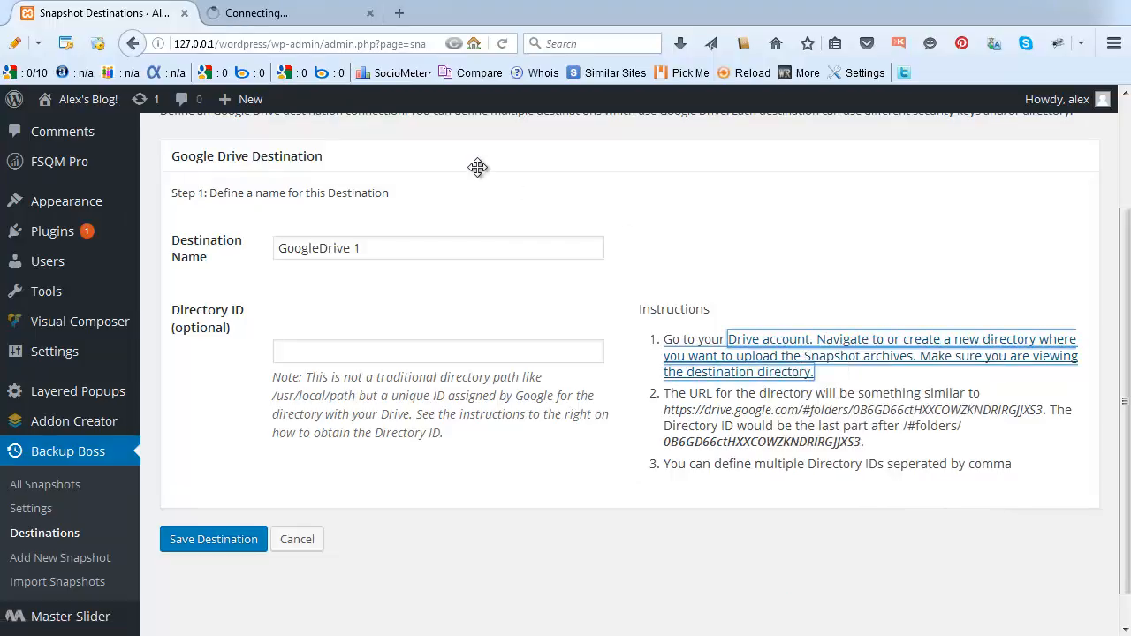
{"action": "left_click", "coordinate": [259, 18]}
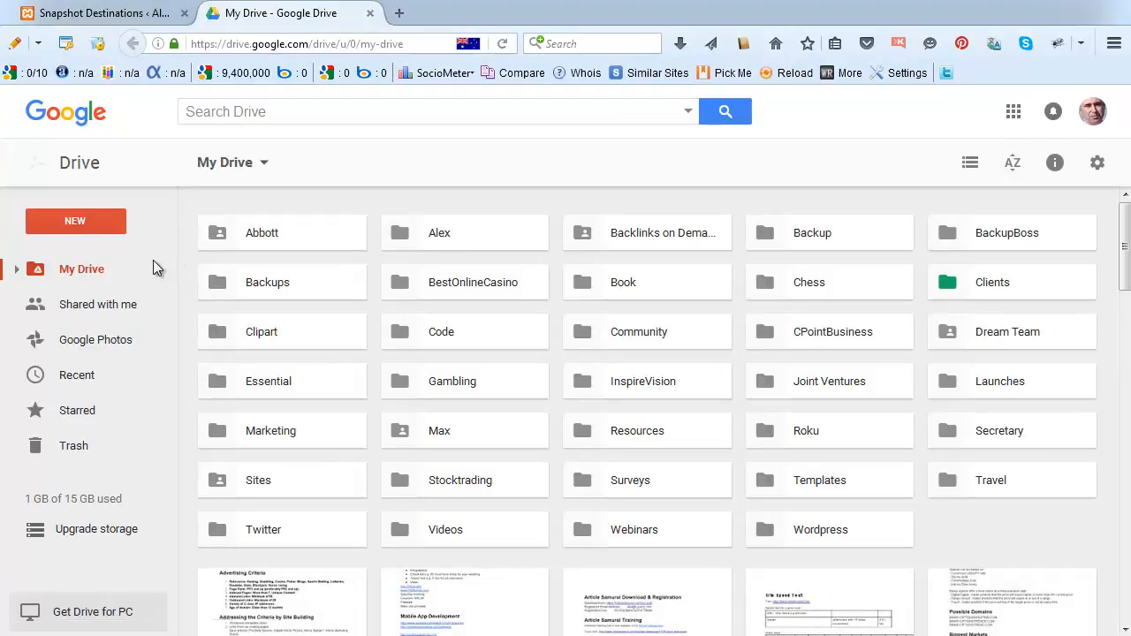
{"action": "left_click", "coordinate": [73, 221]}
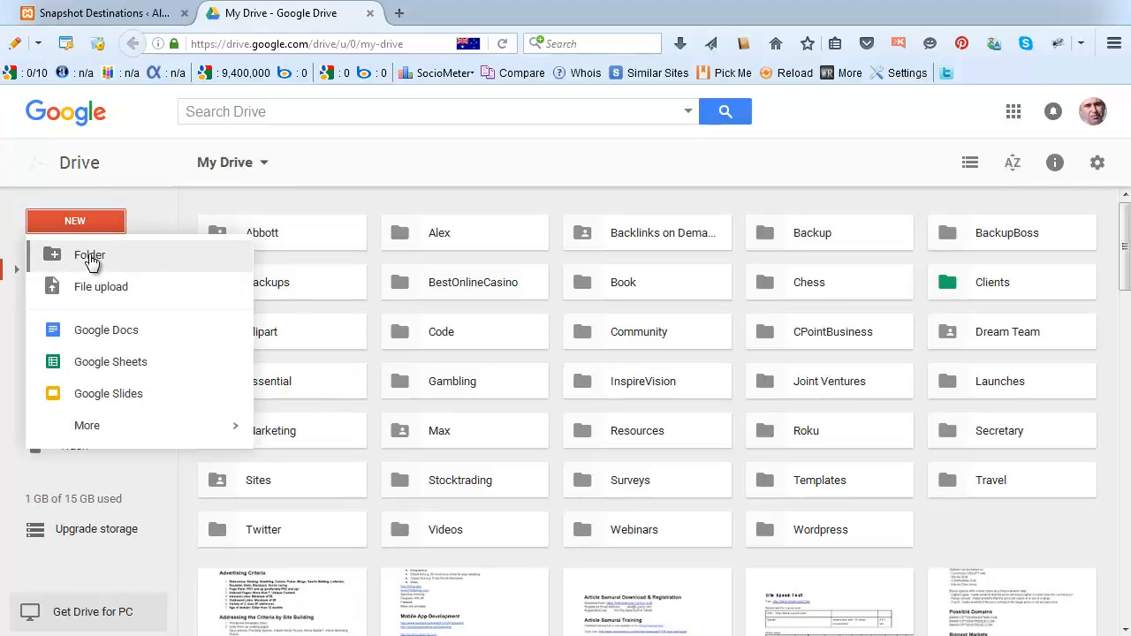
Create and open a 'Backup' folder, copy its URL, and return to the WordPress tab.
{"action": "left_click", "coordinate": [88, 258]}
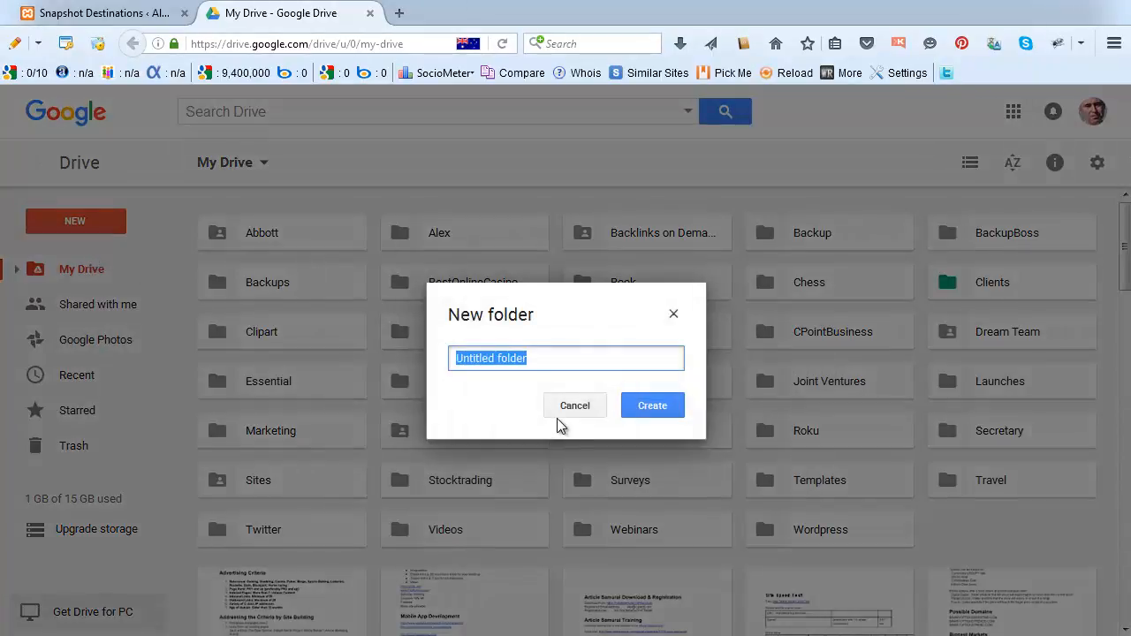
{"action": "type", "text": "Backu"}
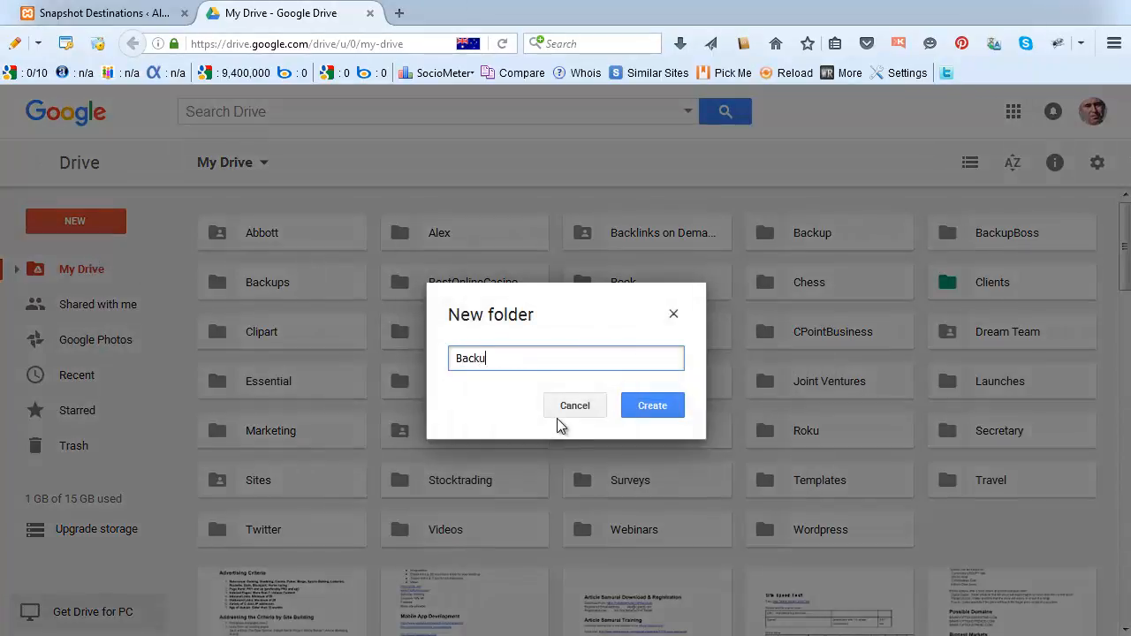
{"action": "type", "text": "p"}
{"action": "left_click", "coordinate": [645, 406]}
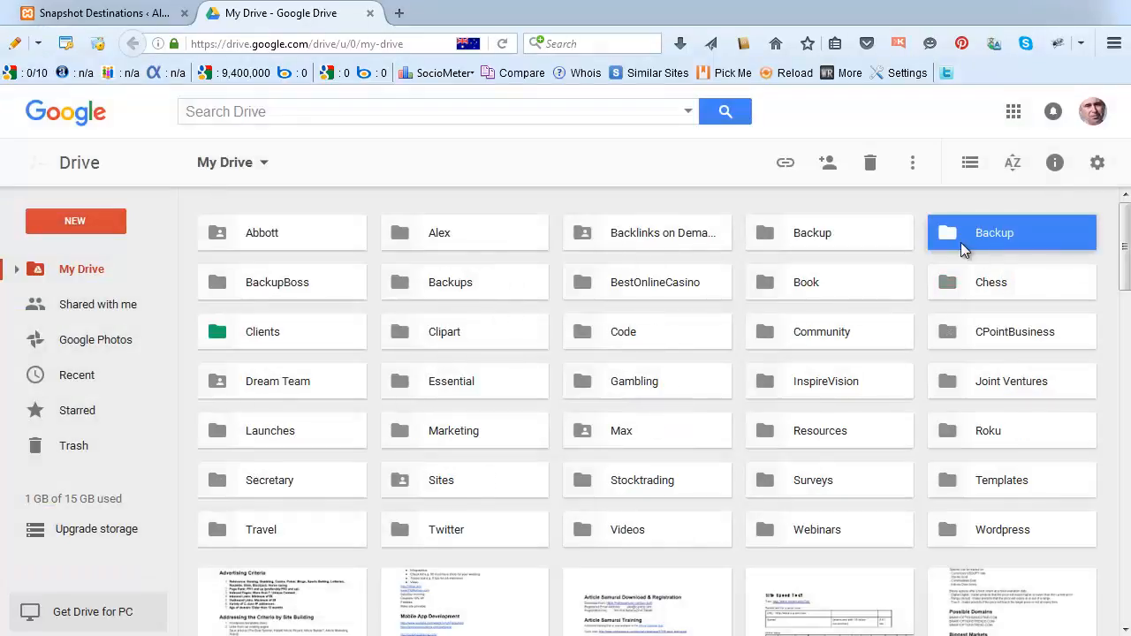
{"action": "double_click", "coordinate": [984, 233]}
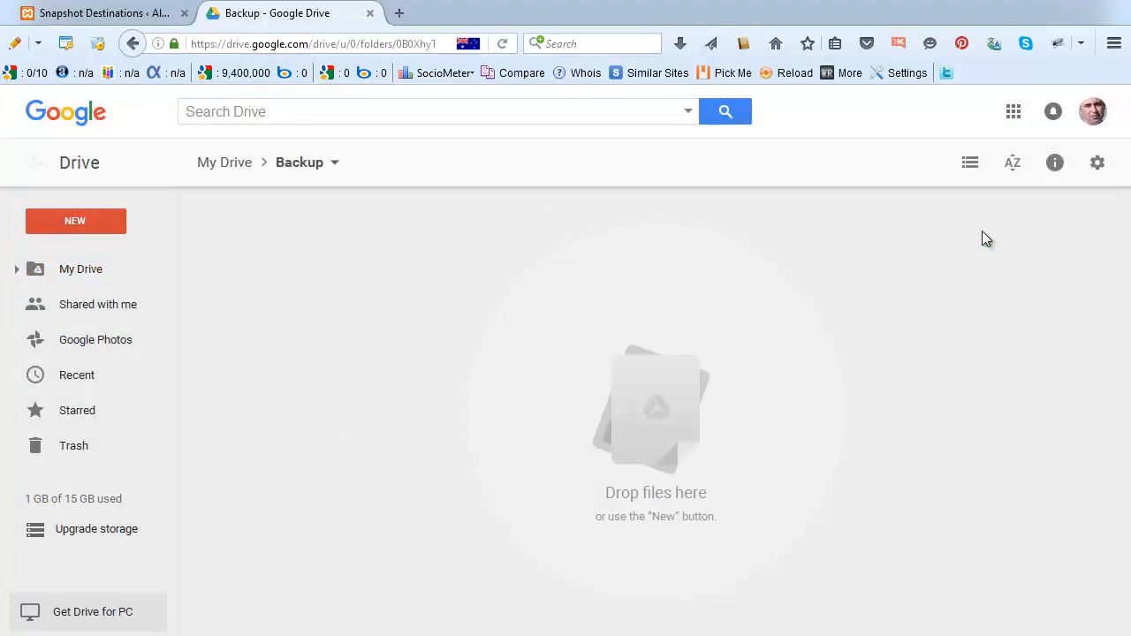
{"action": "left_click", "coordinate": [423, 44]}
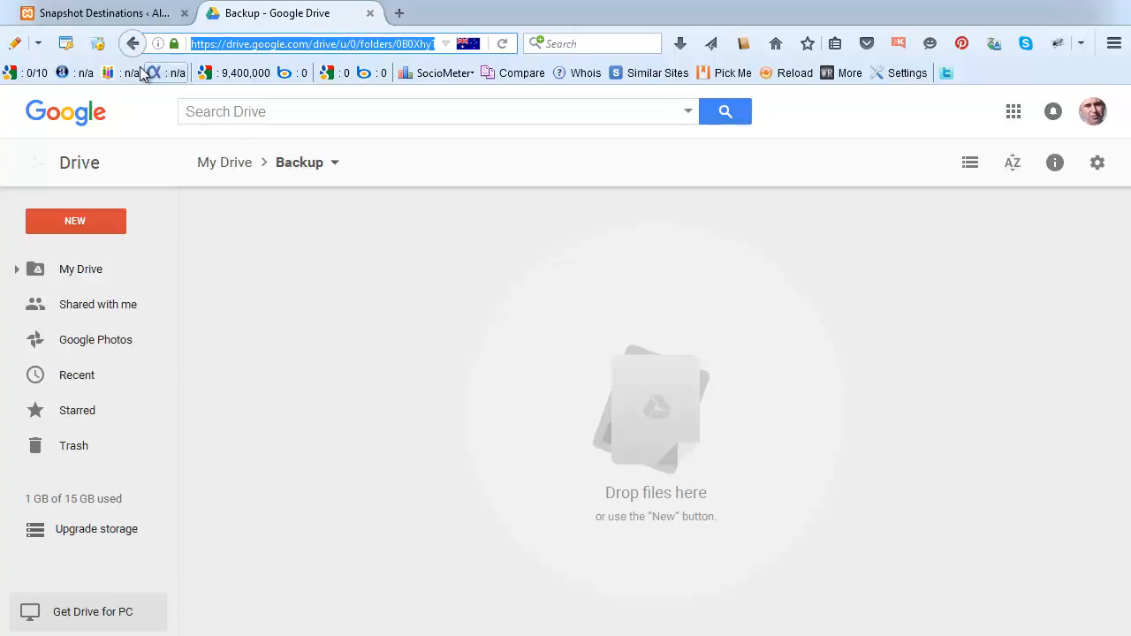
{"action": "left_click", "coordinate": [82, 16]}
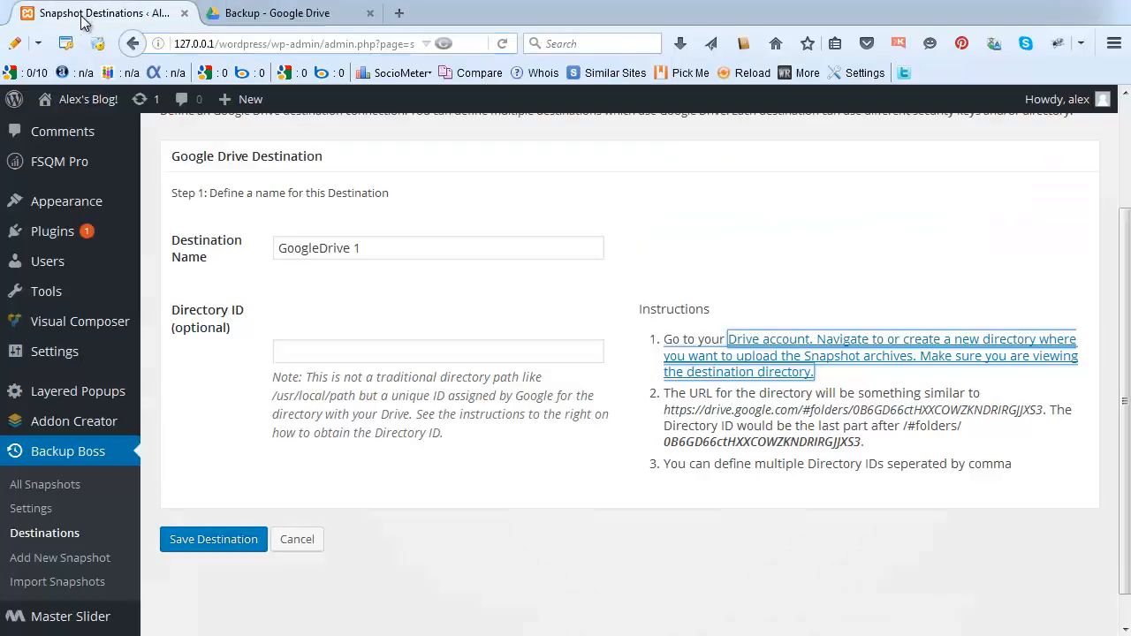
Paste the Backup folder URL into Directory ID, trim it to the folder ID, and save.
{"action": "left_click", "coordinate": [304, 349]}
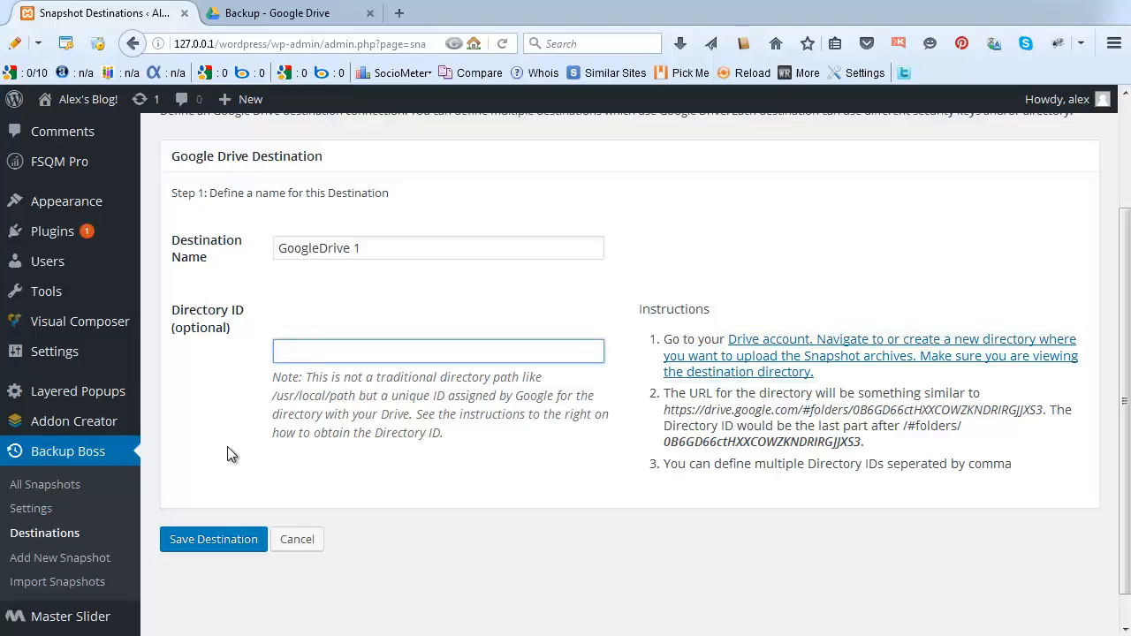
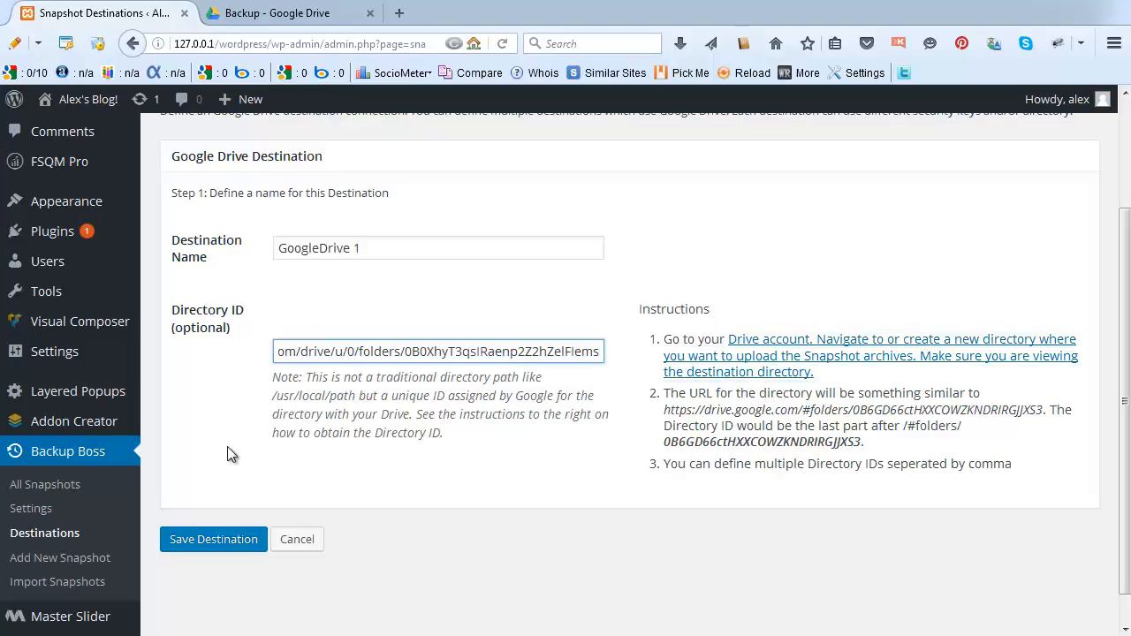
{"action": "double_click", "coordinate": [382, 351]}
{"action": "key", "text": "Home"}
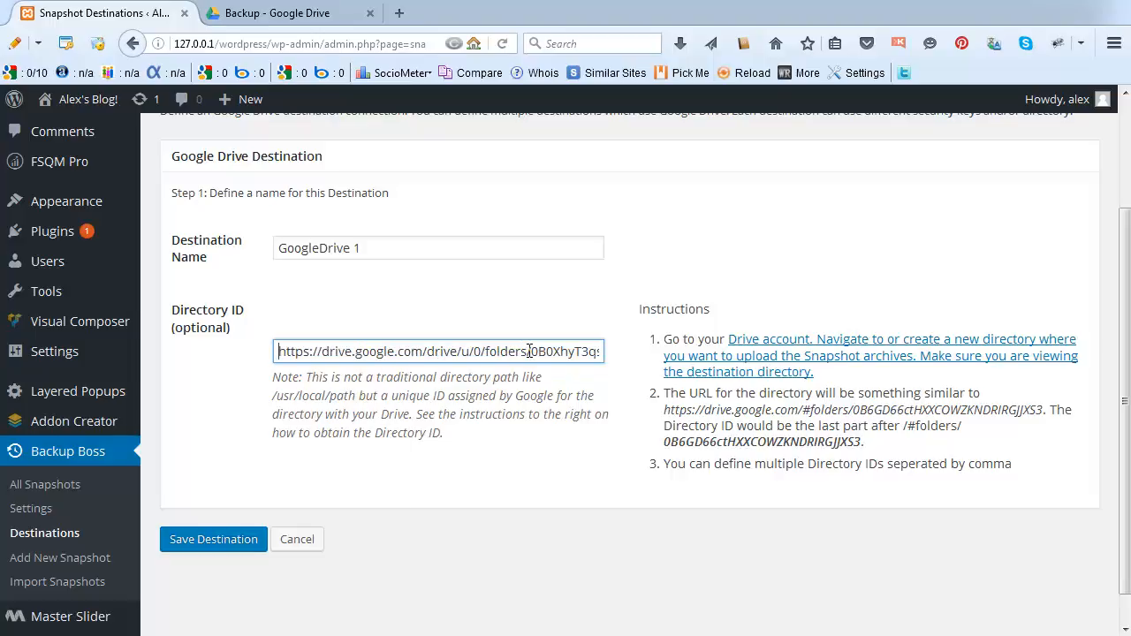
{"action": "left_click_drag", "start_coordinate": [531, 350], "coordinate": [265, 361]}
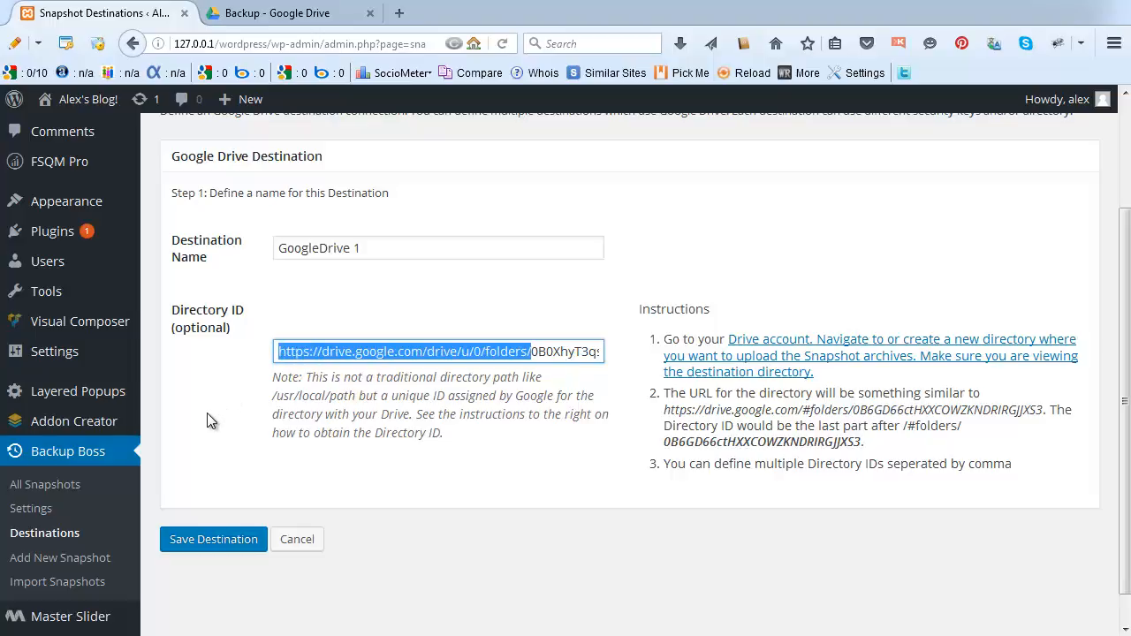
{"action": "key", "text": "BackSpace"}
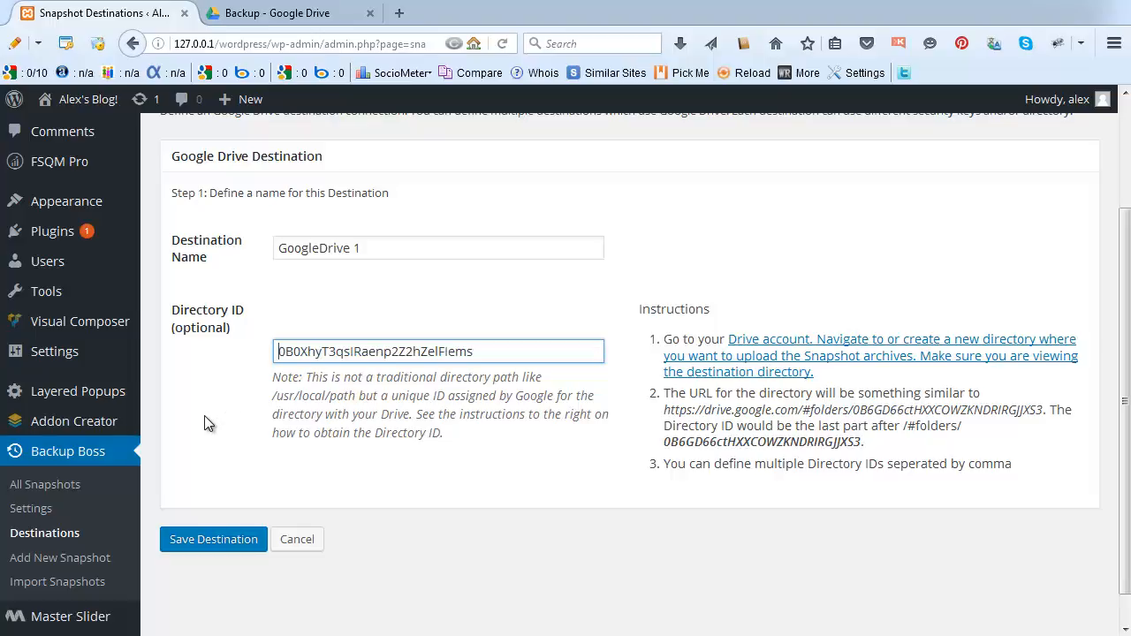
{"action": "left_click", "coordinate": [212, 541]}
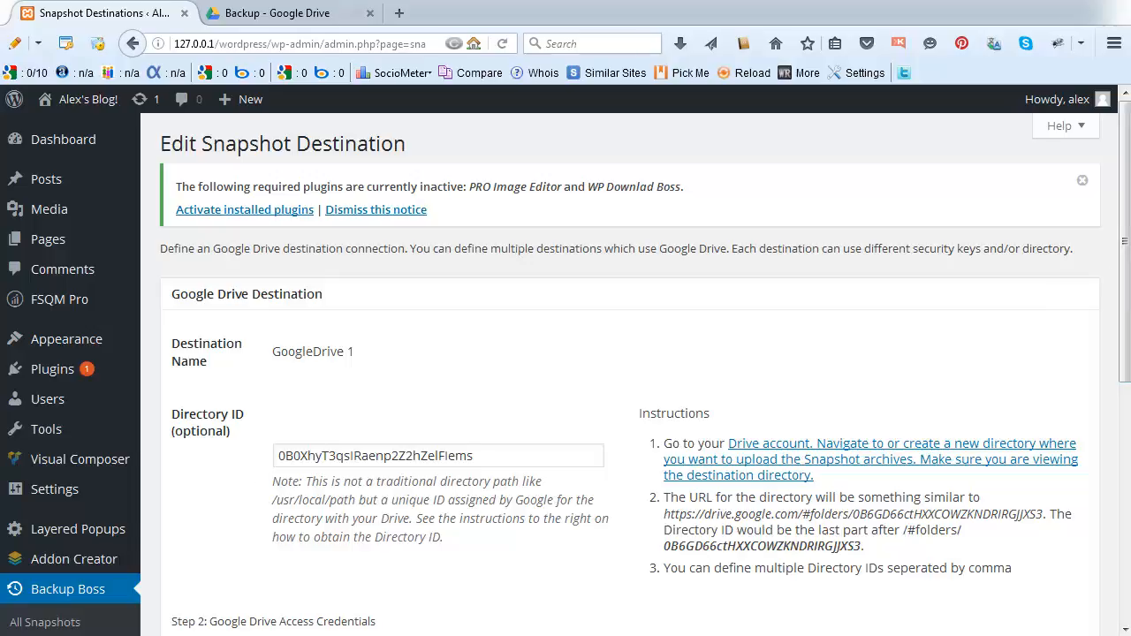
Scroll down the edit page to Step 2: Google Drive Access Credentials.
{"action": "left_click_drag", "start_coordinate": [1127, 245], "coordinate": [1126, 402]}
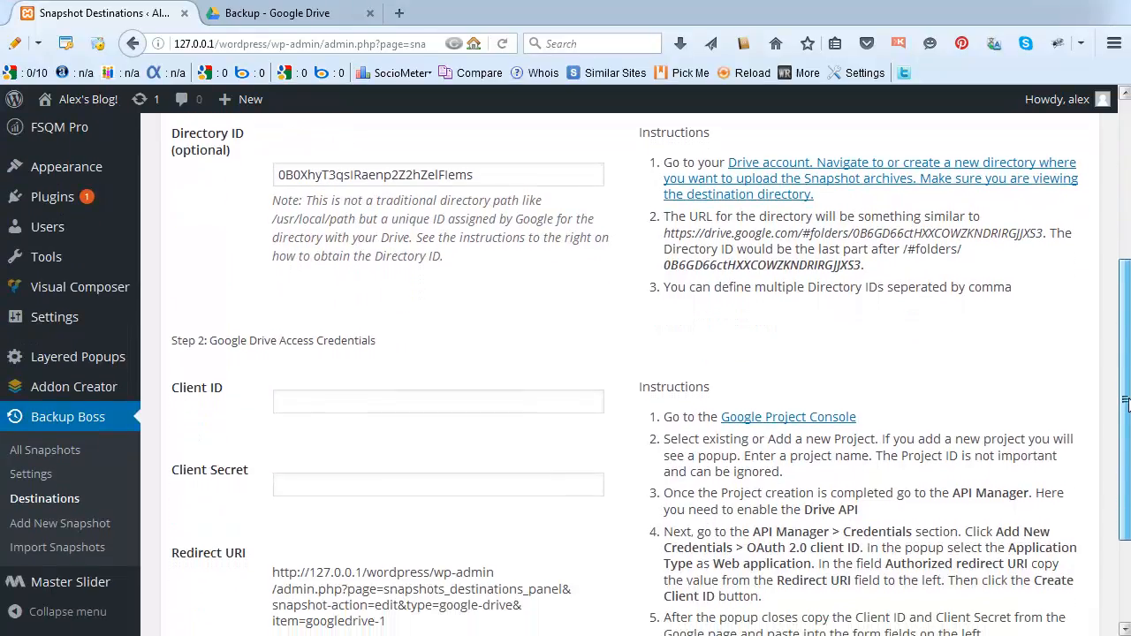
{"action": "left_click_drag", "start_coordinate": [1126, 402], "coordinate": [1126, 471]}
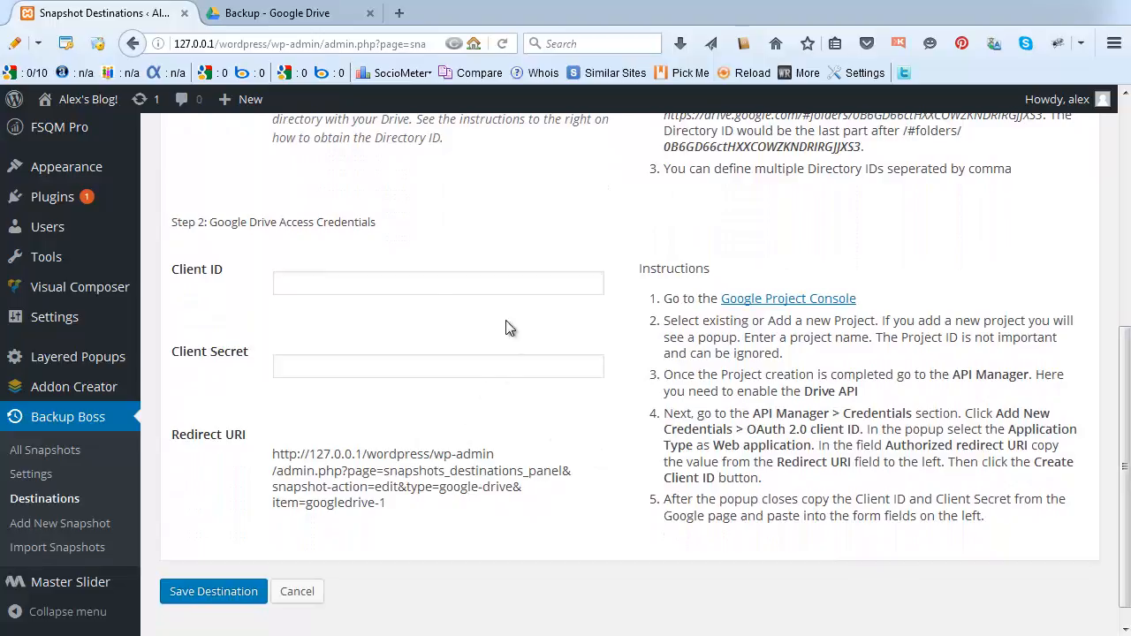
Open the Google Project Console link in a new tab and view its Projects list.
{"action": "right_click", "coordinate": [769, 306]}
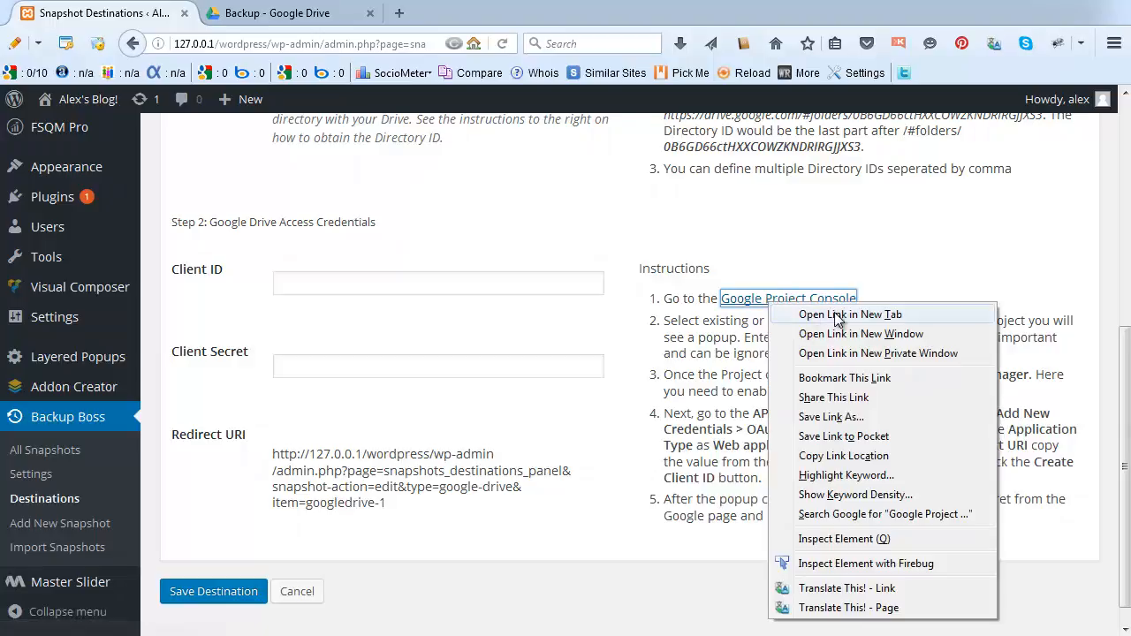
{"action": "left_click", "coordinate": [838, 316]}
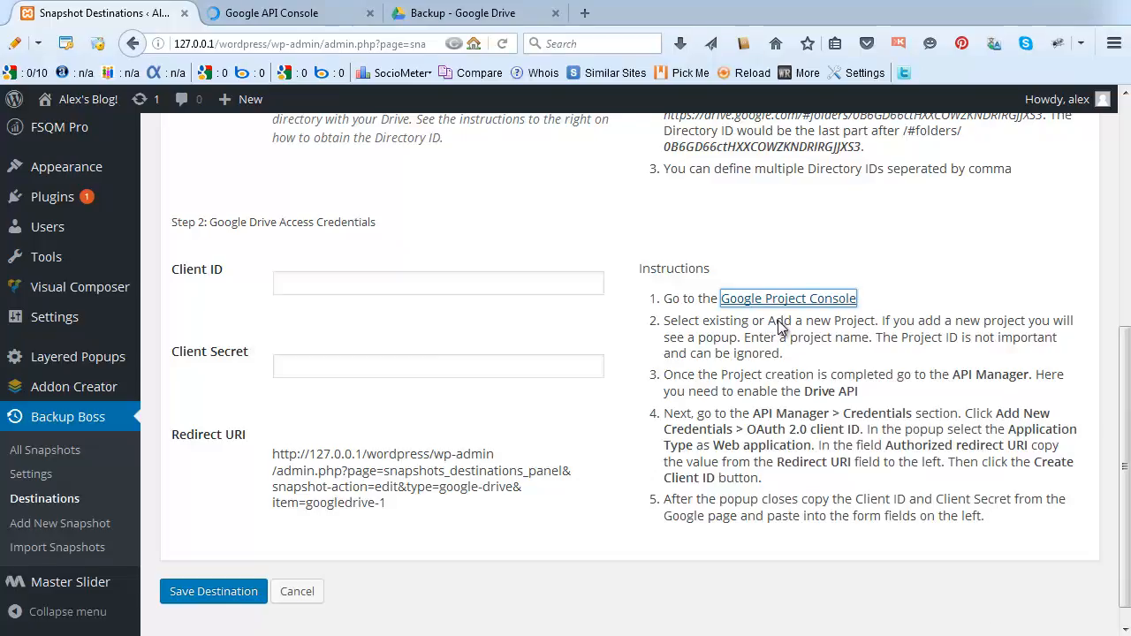
{"action": "left_click_drag", "start_coordinate": [768, 319], "coordinate": [847, 327]}
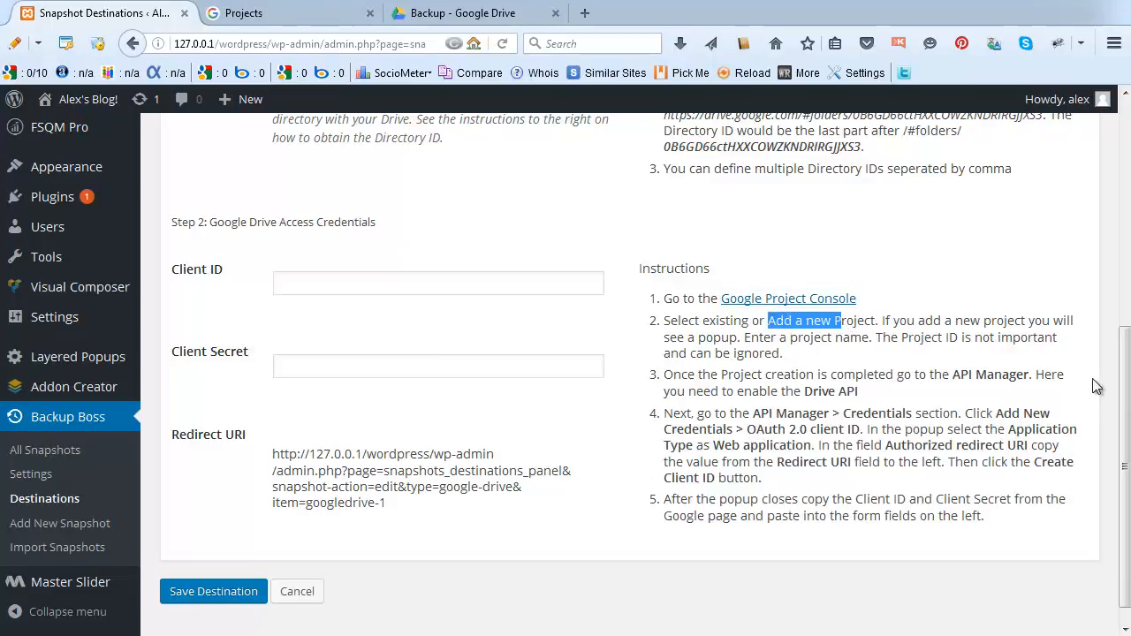
{"action": "scroll", "coordinate": [1127, 375], "scroll_direction": "down", "scroll_amount": 1}
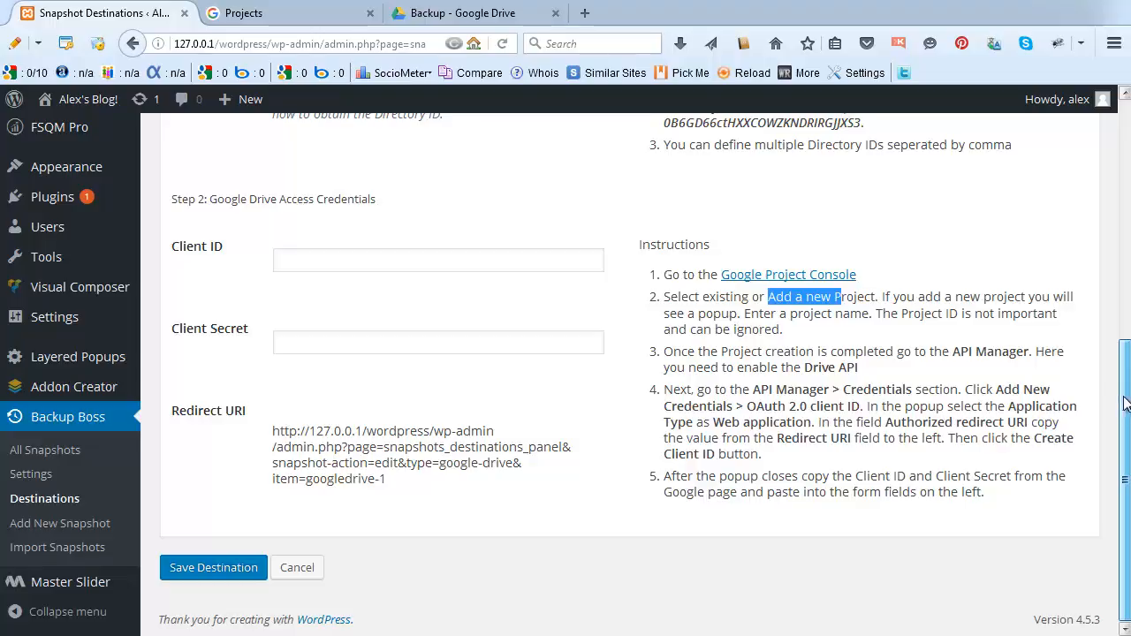
{"action": "left_click", "coordinate": [450, 16]}
{"action": "left_click", "coordinate": [255, 16]}
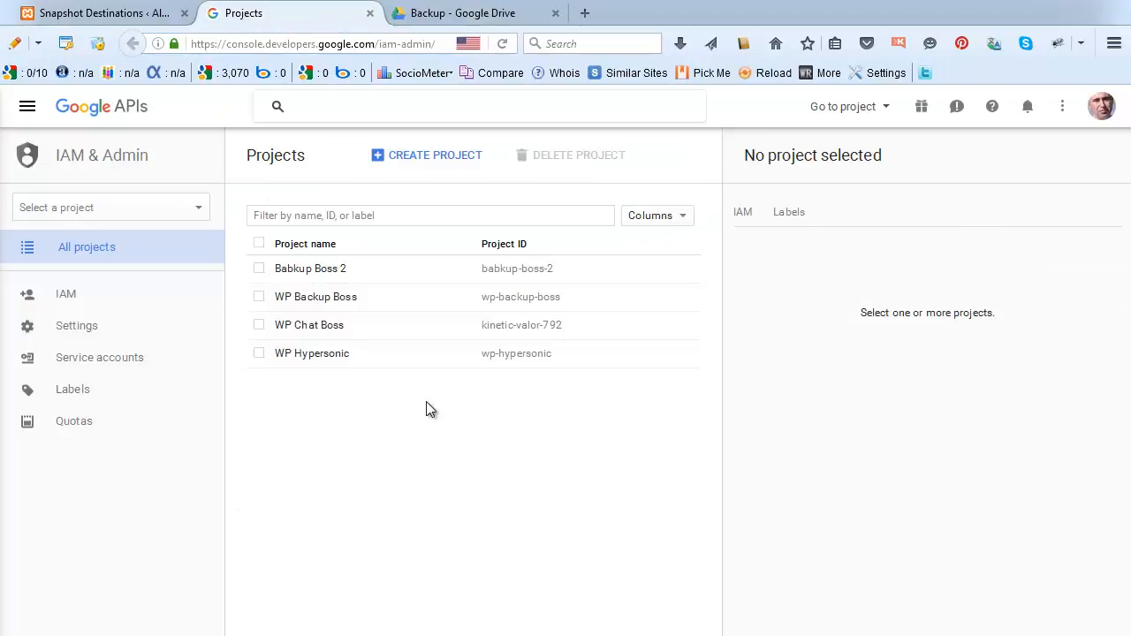
Create a new Google API Console project named 'MyBackups'.
{"action": "left_click", "coordinate": [402, 159]}
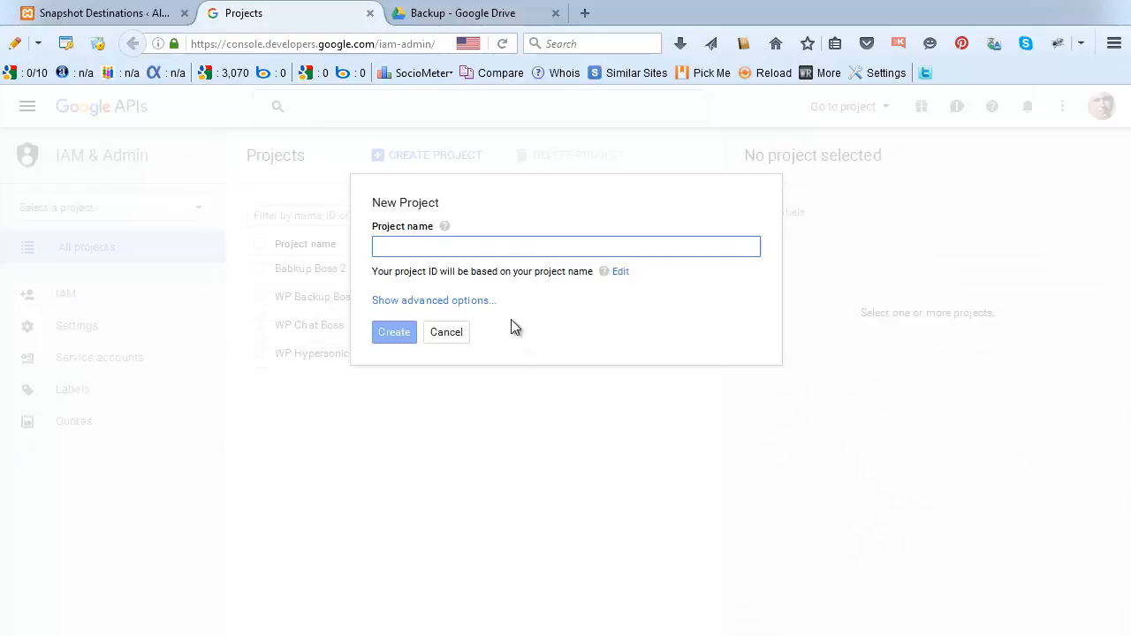
{"action": "type", "text": "M"}
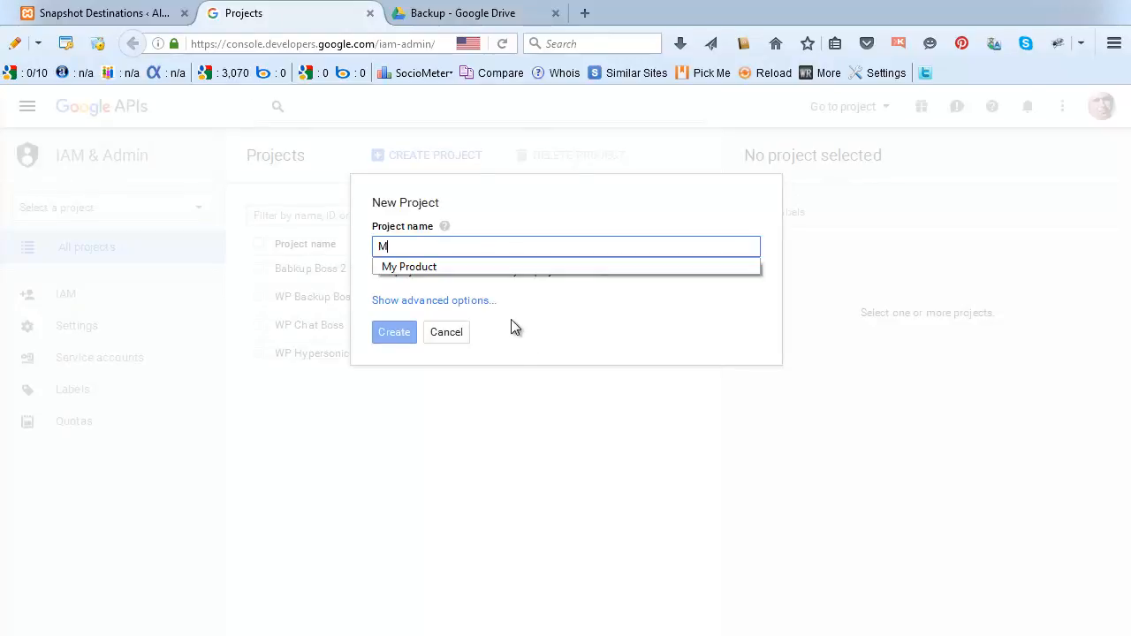
{"action": "type", "text": "yBackups"}
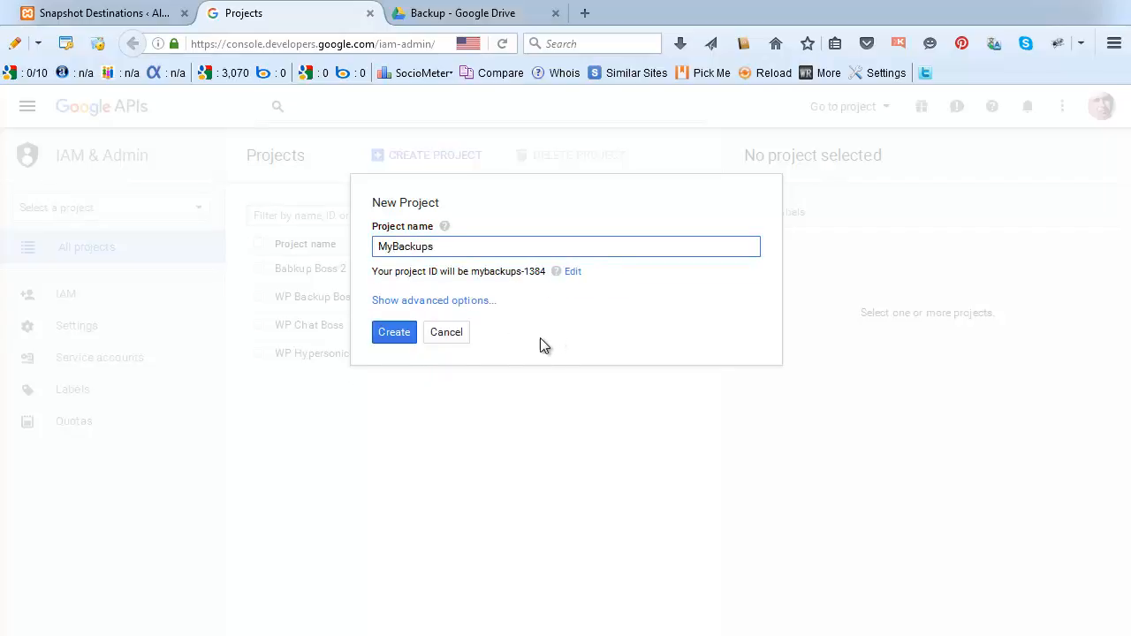
{"action": "left_click", "coordinate": [392, 334]}
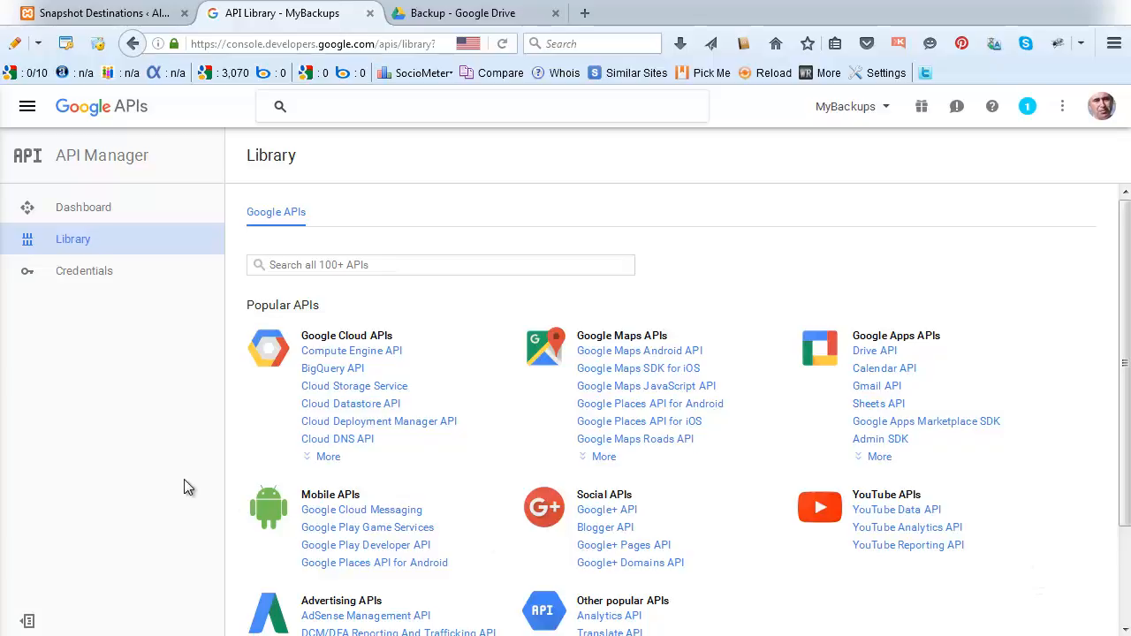
Open the Library's Drive API link in a new tab, enable the API, then open Credentials.
{"action": "right_click", "coordinate": [878, 354]}
{"action": "left_click", "coordinate": [955, 365]}
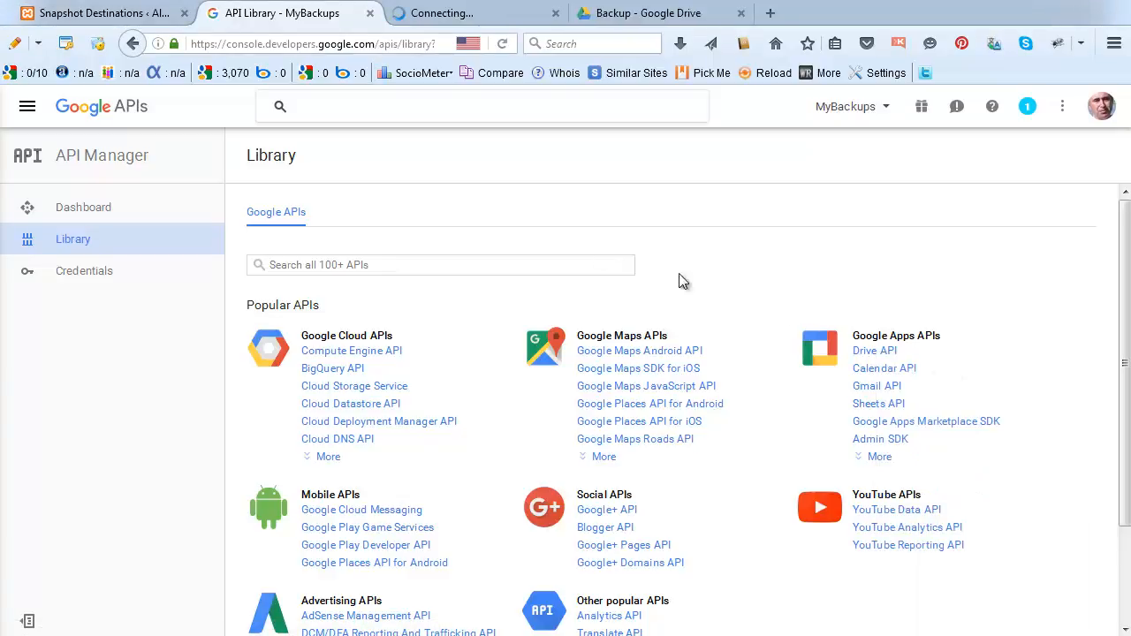
{"action": "left_click", "coordinate": [445, 17]}
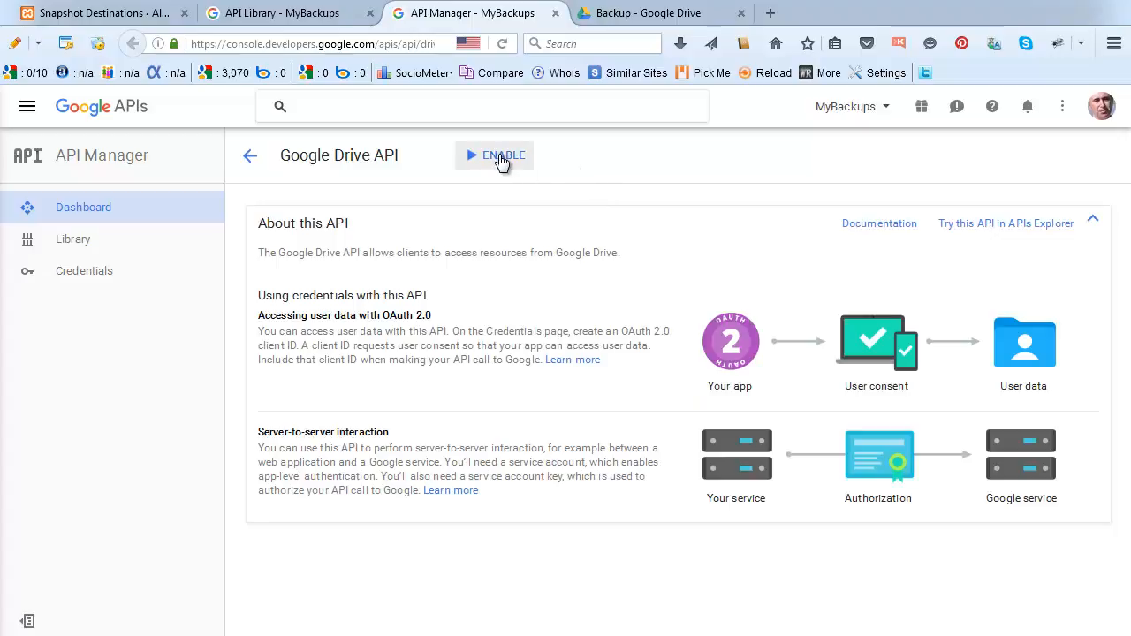
{"action": "left_click", "coordinate": [499, 157]}
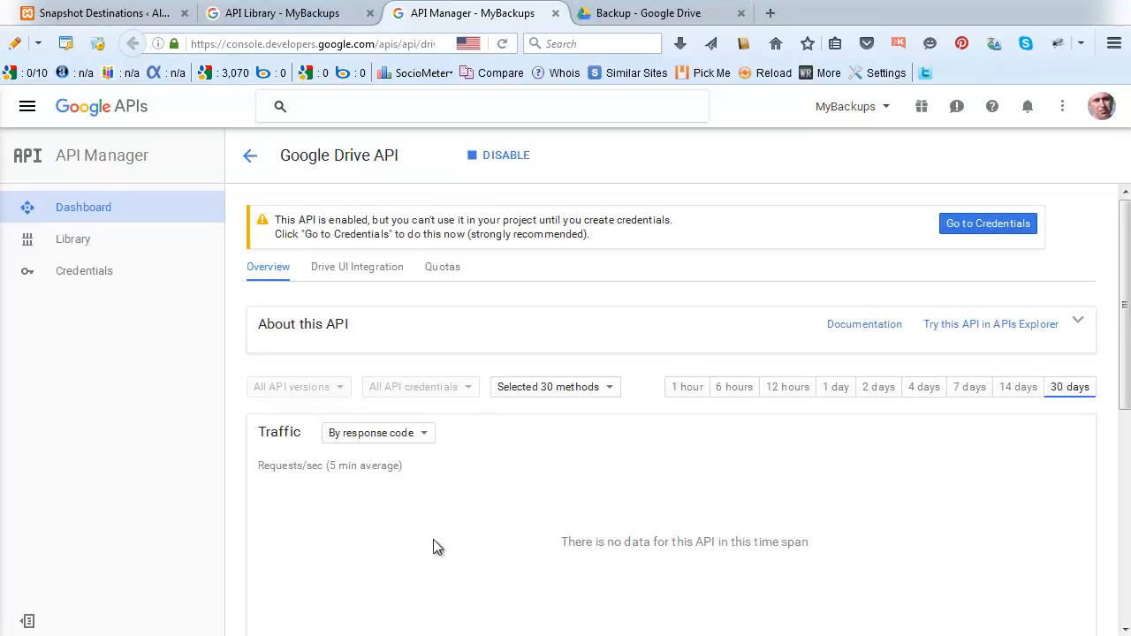
{"action": "left_click", "coordinate": [75, 279]}
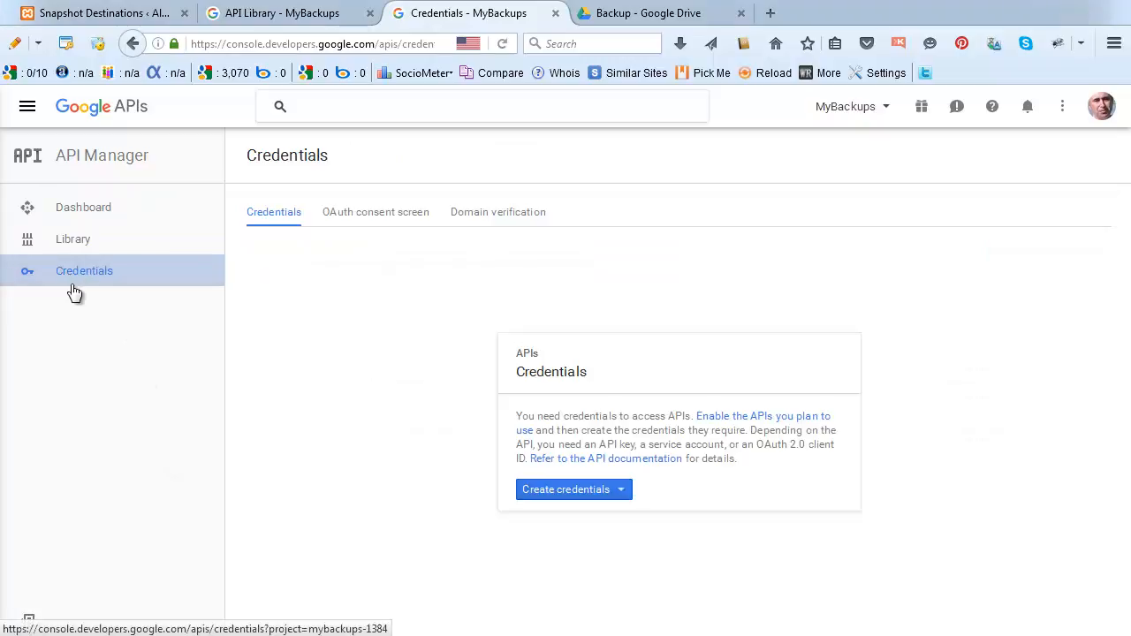
{"action": "left_click", "coordinate": [623, 497]}
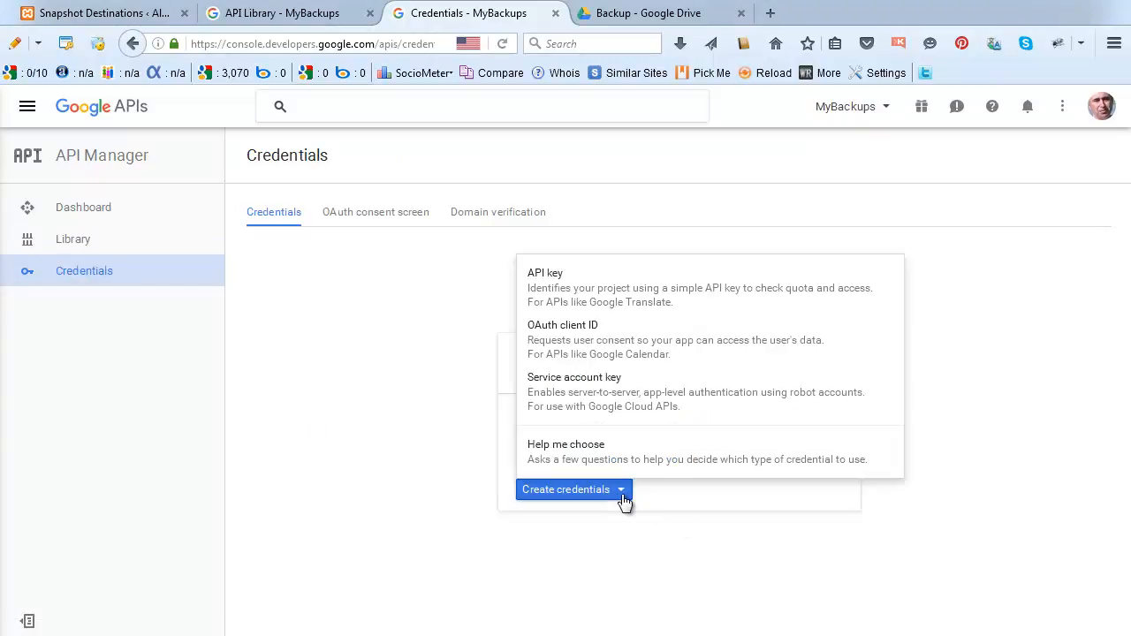
{"action": "left_click", "coordinate": [559, 342]}
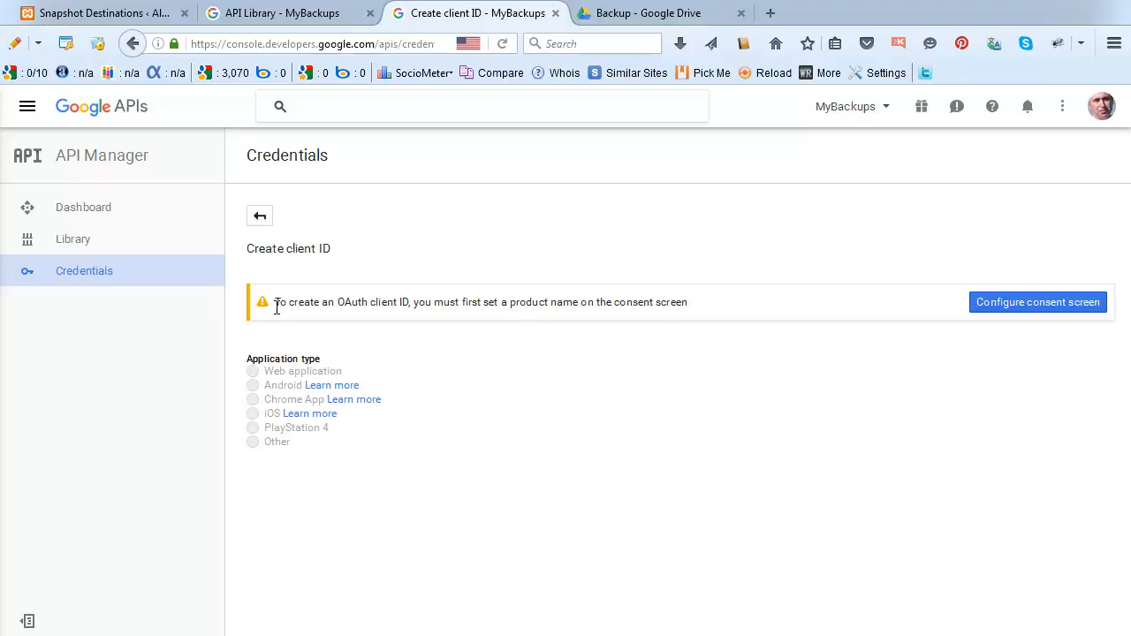
{"action": "left_click", "coordinate": [260, 219]}
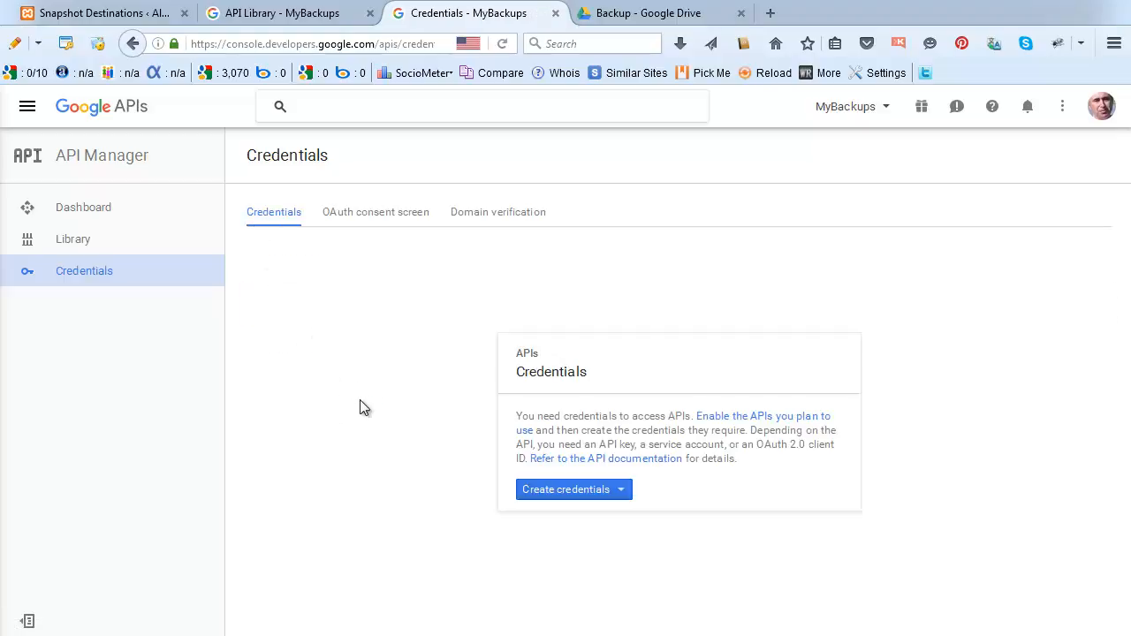
Set the OAuth consent screen product name to 'My Backup Boss' and save it.
{"action": "left_click", "coordinate": [366, 215]}
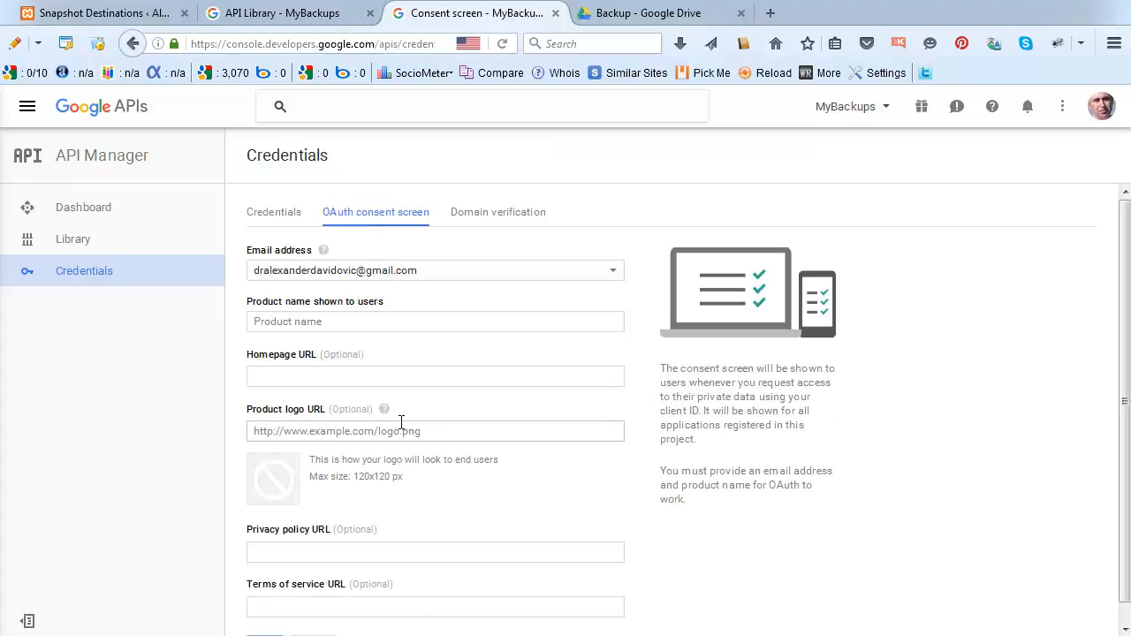
{"action": "left_click", "coordinate": [315, 321]}
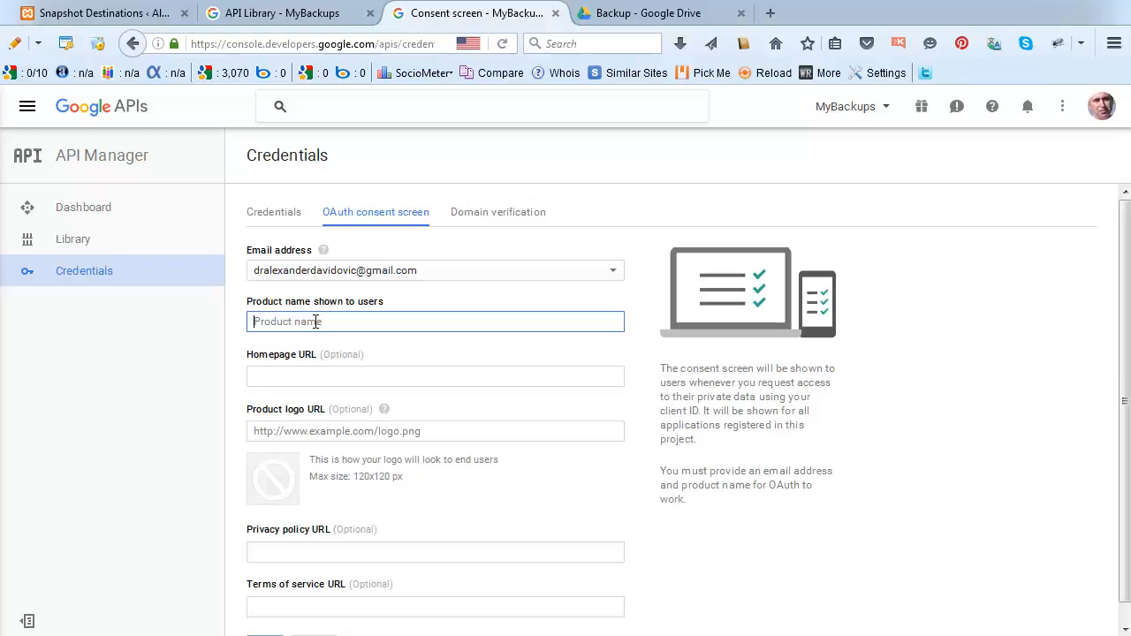
{"action": "type", "text": "Ba"}
{"action": "type", "text": "My"}
{"action": "left_click", "coordinate": [275, 376]}
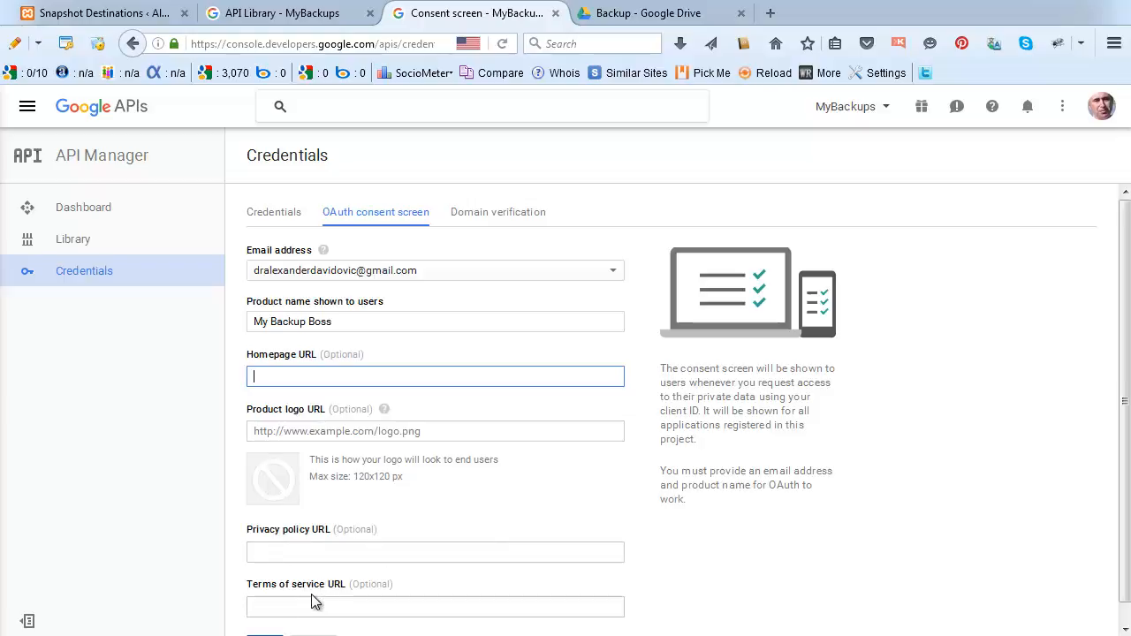
{"action": "left_click_drag", "start_coordinate": [1126, 386], "coordinate": [1128, 406]}
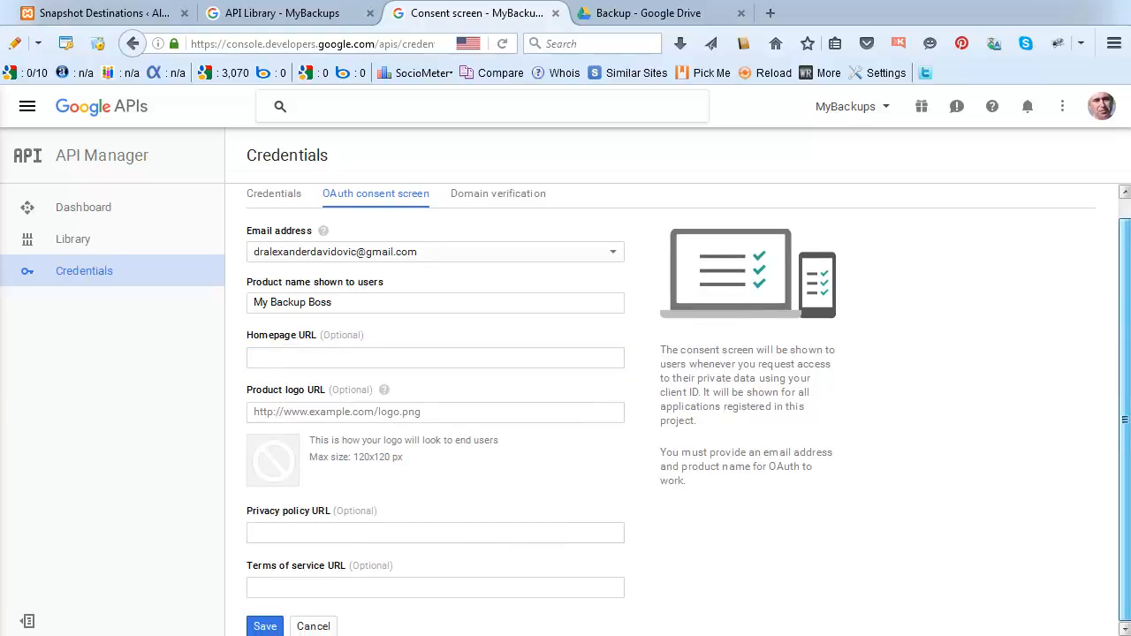
{"action": "left_click", "coordinate": [263, 627]}
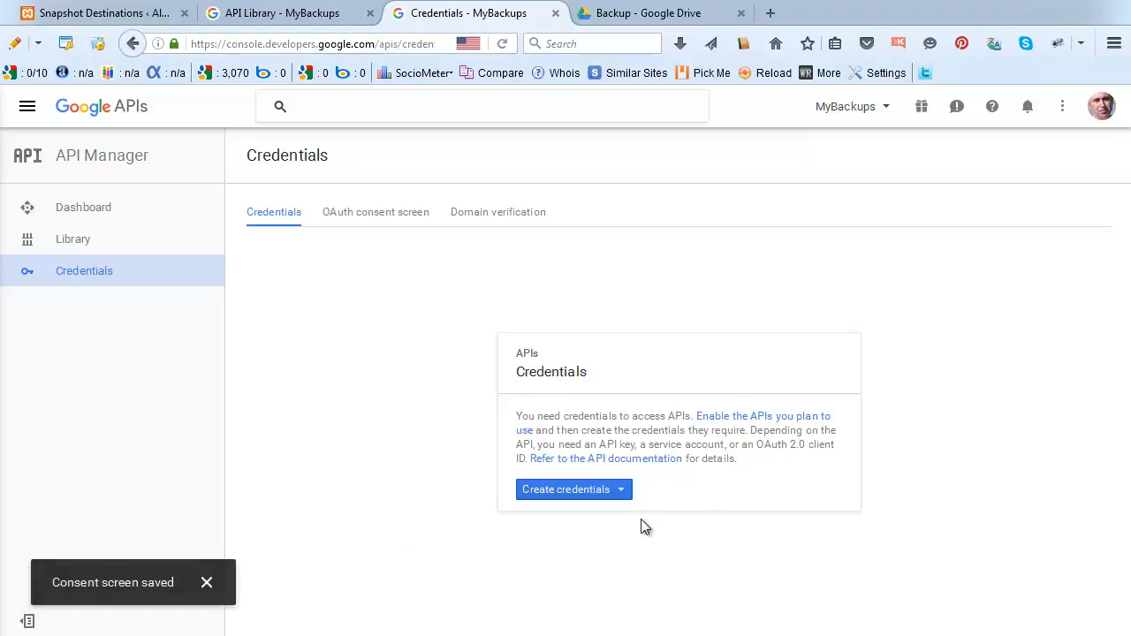
Start an OAuth client ID of type Web application named Web client 1, showing Authorized redirect URIs.
{"action": "left_click", "coordinate": [621, 492]}
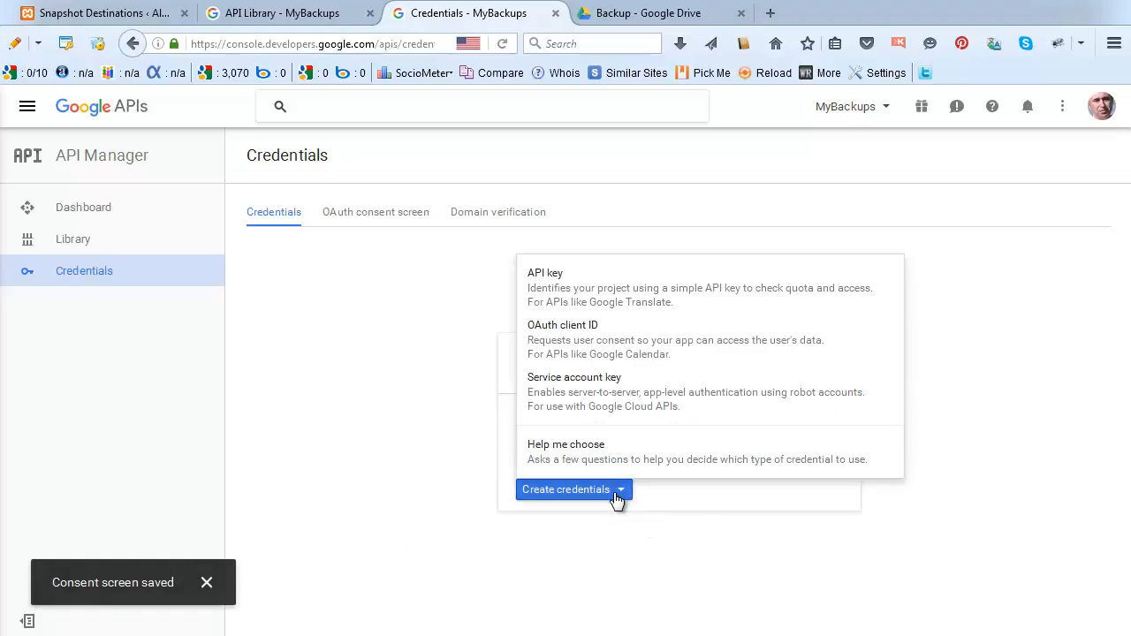
{"action": "left_click", "coordinate": [563, 331]}
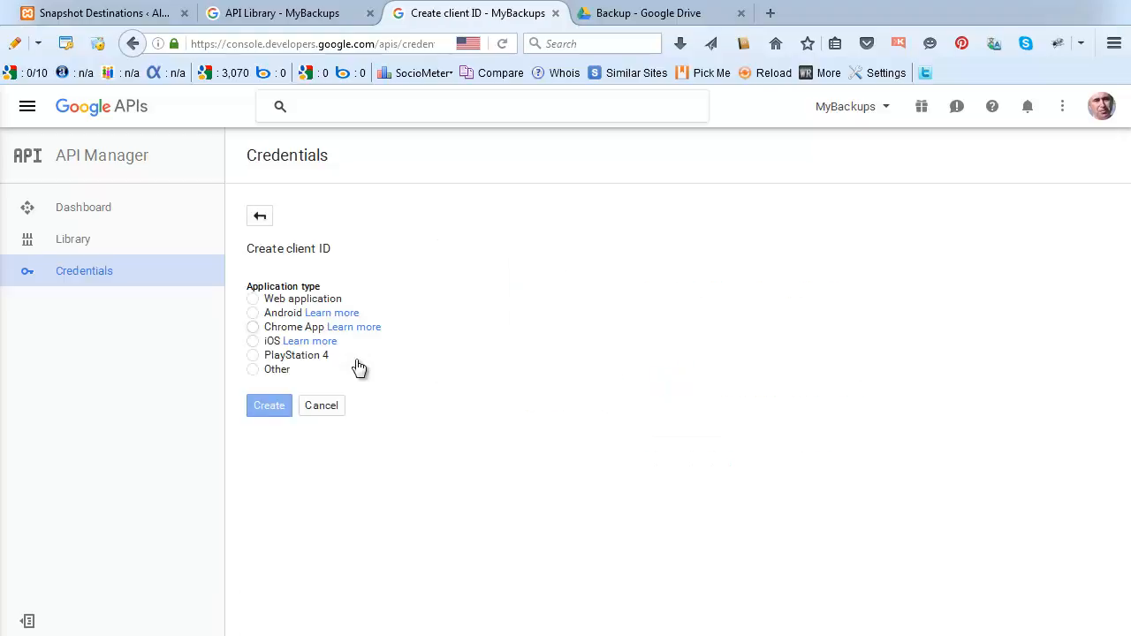
{"action": "left_click", "coordinate": [253, 300]}
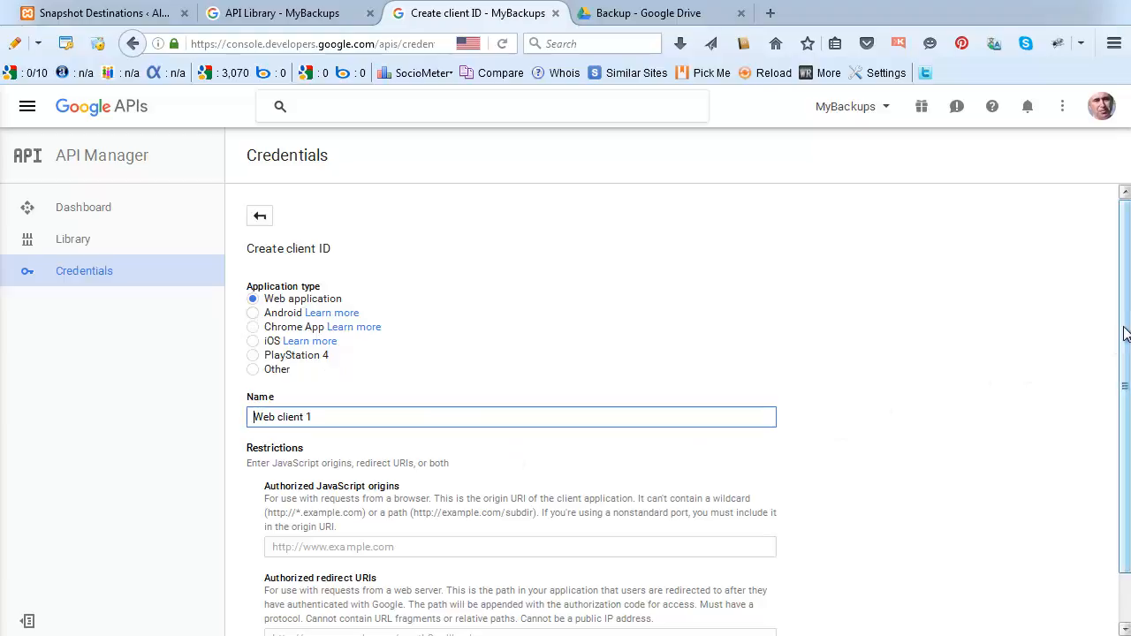
{"action": "left_click_drag", "start_coordinate": [1126, 323], "coordinate": [1126, 391]}
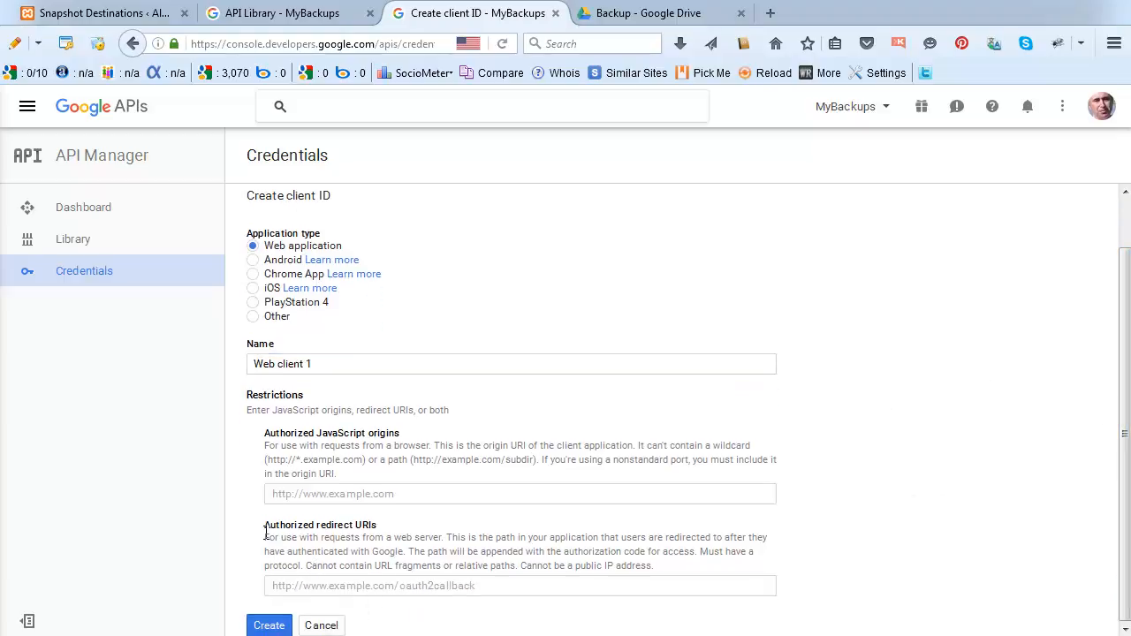
{"action": "left_click_drag", "start_coordinate": [265, 530], "coordinate": [375, 524]}
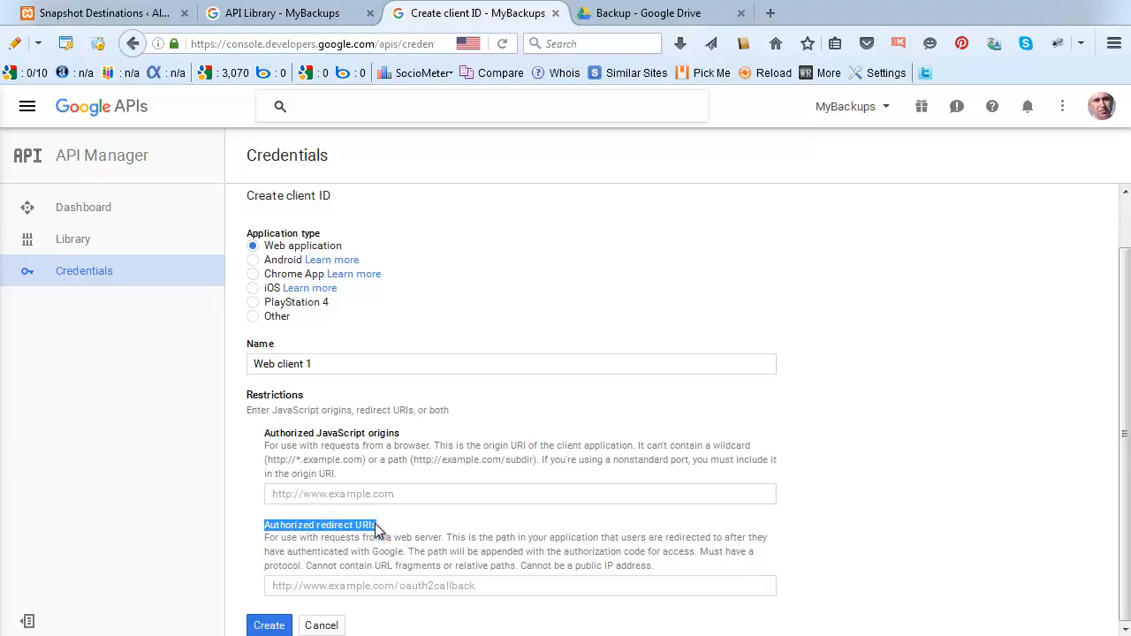
Copy the Redirect URI from Backup Boss's Snapshot Destinations page, then return to Create client ID.
{"action": "left_click", "coordinate": [67, 14]}
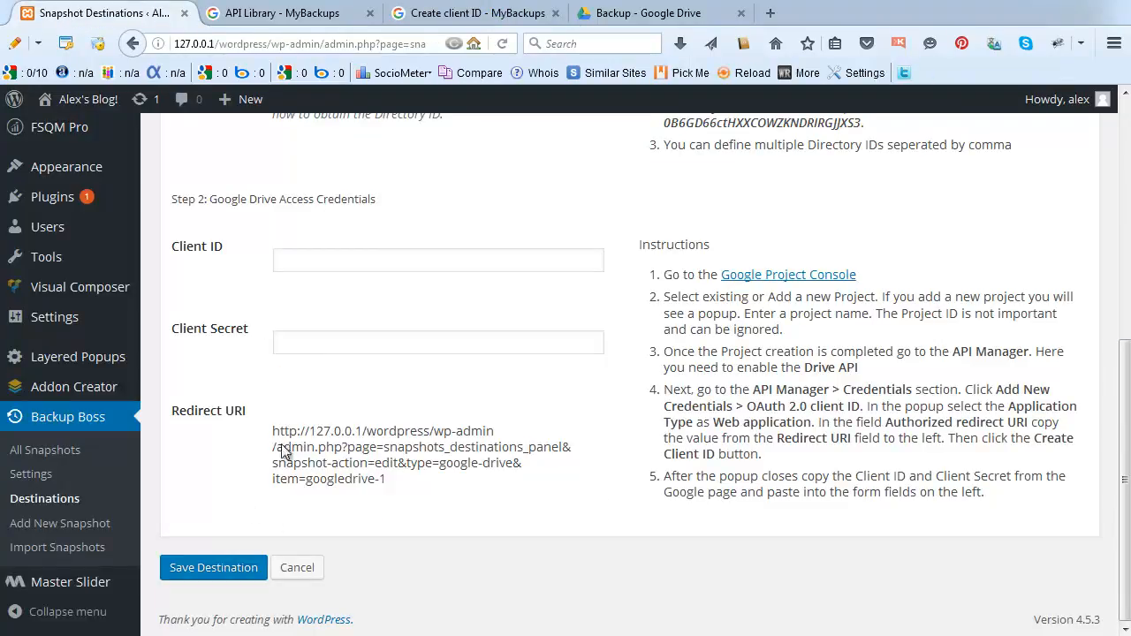
{"action": "left_click_drag", "start_coordinate": [273, 430], "coordinate": [385, 479]}
{"action": "key", "text": "ctrl+c"}
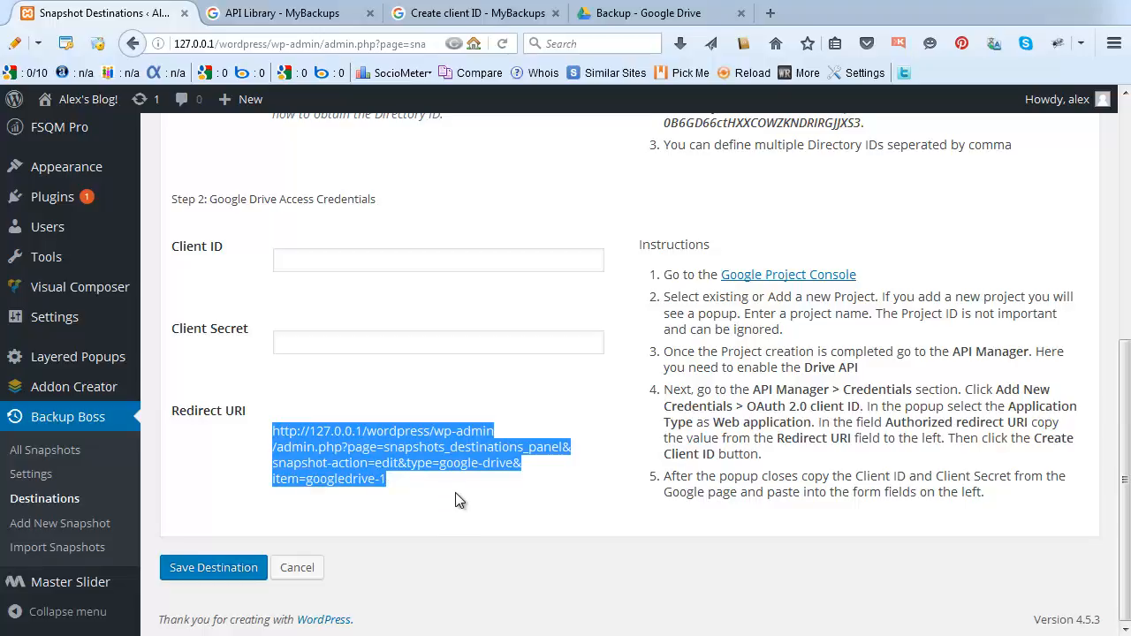
{"action": "left_click", "coordinate": [441, 25]}
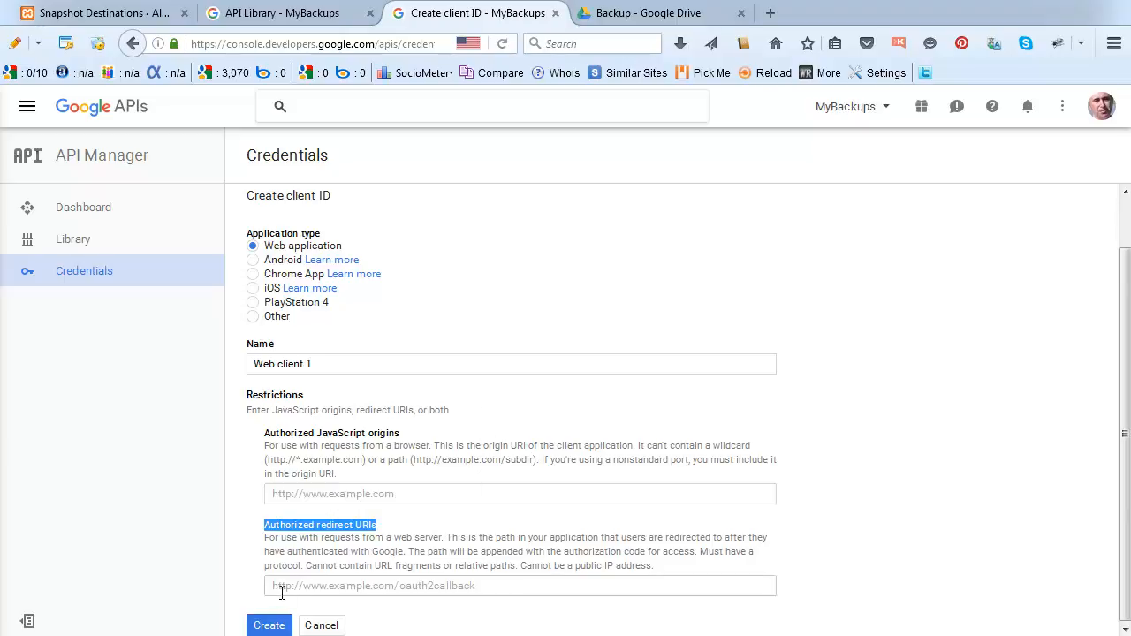
Add the WordPress redirect URI to Authorized redirect URIs, create Web client 1, and copy its client ID.
{"action": "left_click", "coordinate": [285, 586]}
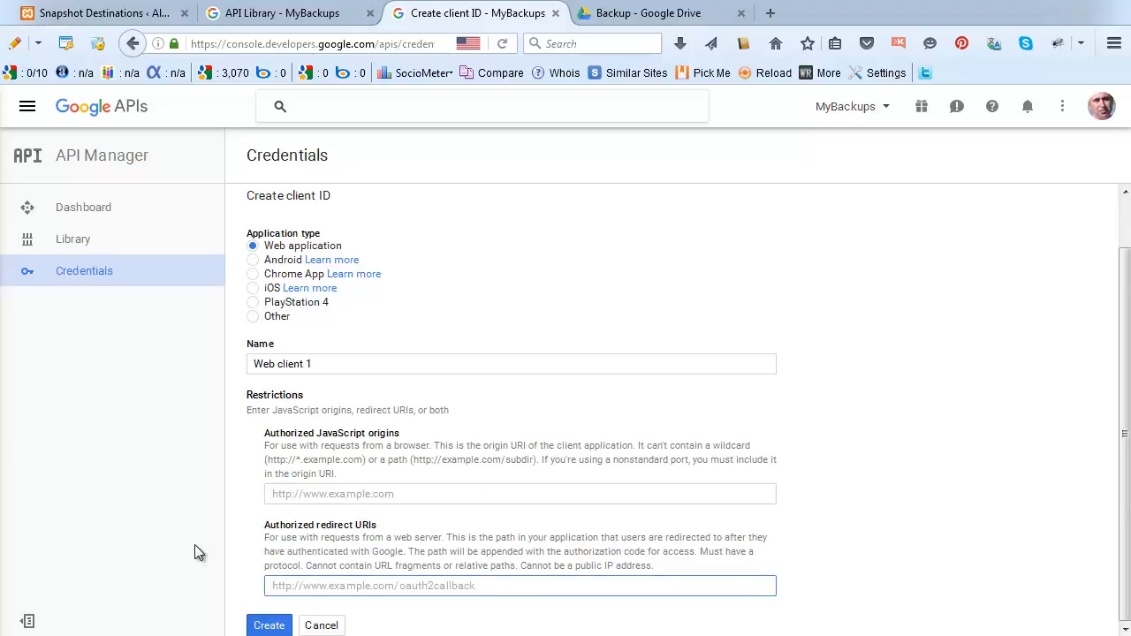
{"action": "key", "text": "ctrl+v"}
{"action": "key", "text": "ctrl+a"}
{"action": "key", "text": "Delete"}
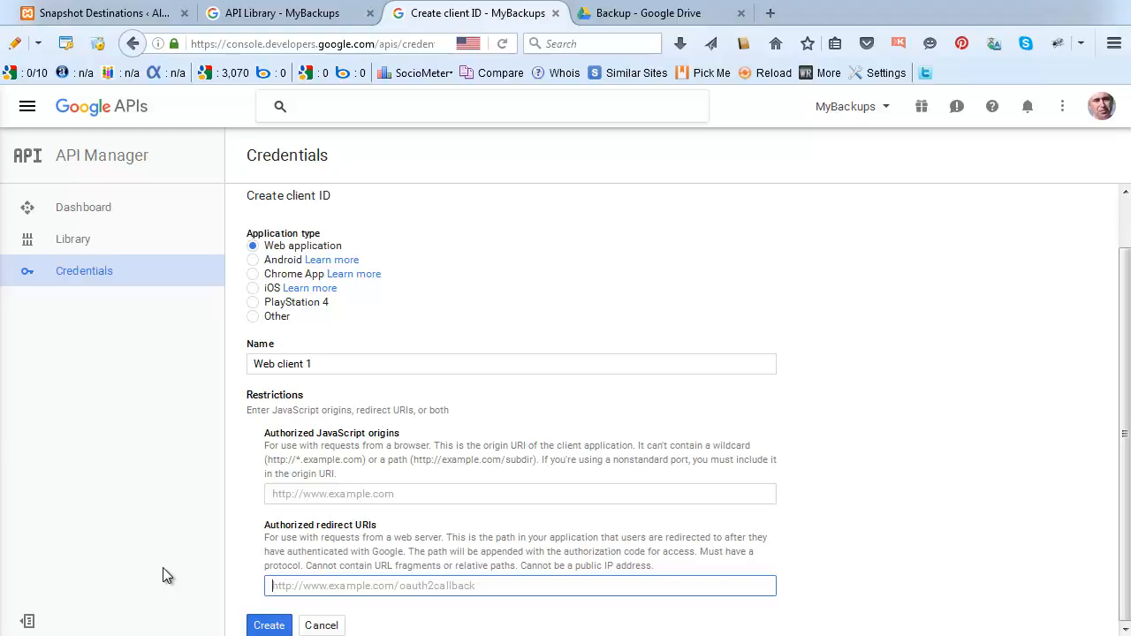
{"action": "key", "text": "ctrl+v"}
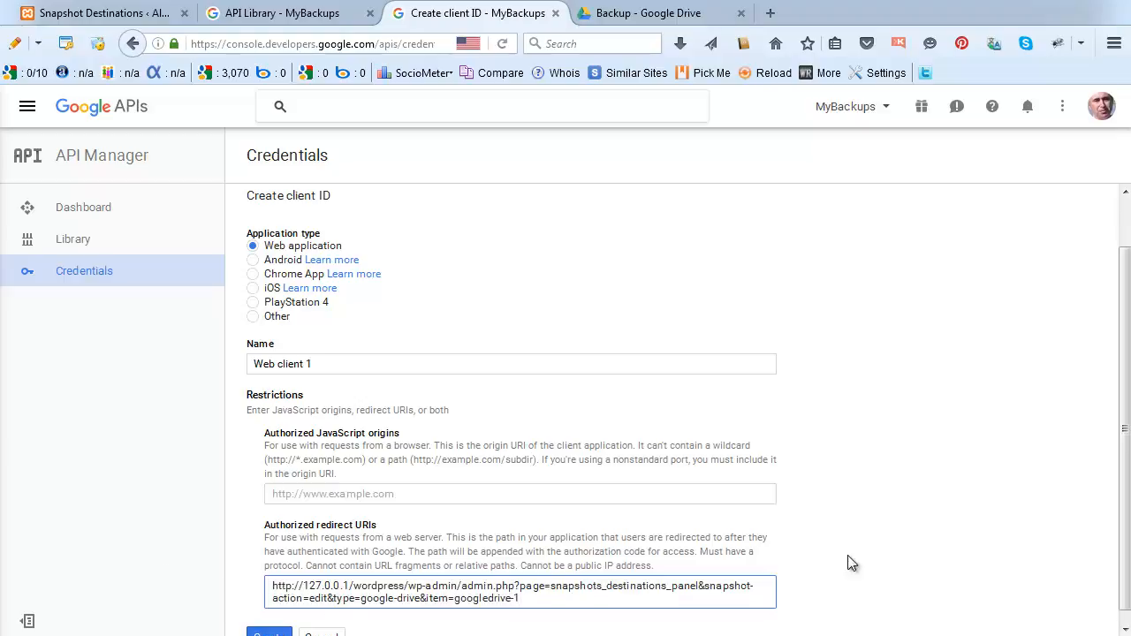
{"action": "scroll", "coordinate": [1119, 533], "scroll_direction": "down", "scroll_amount": 1}
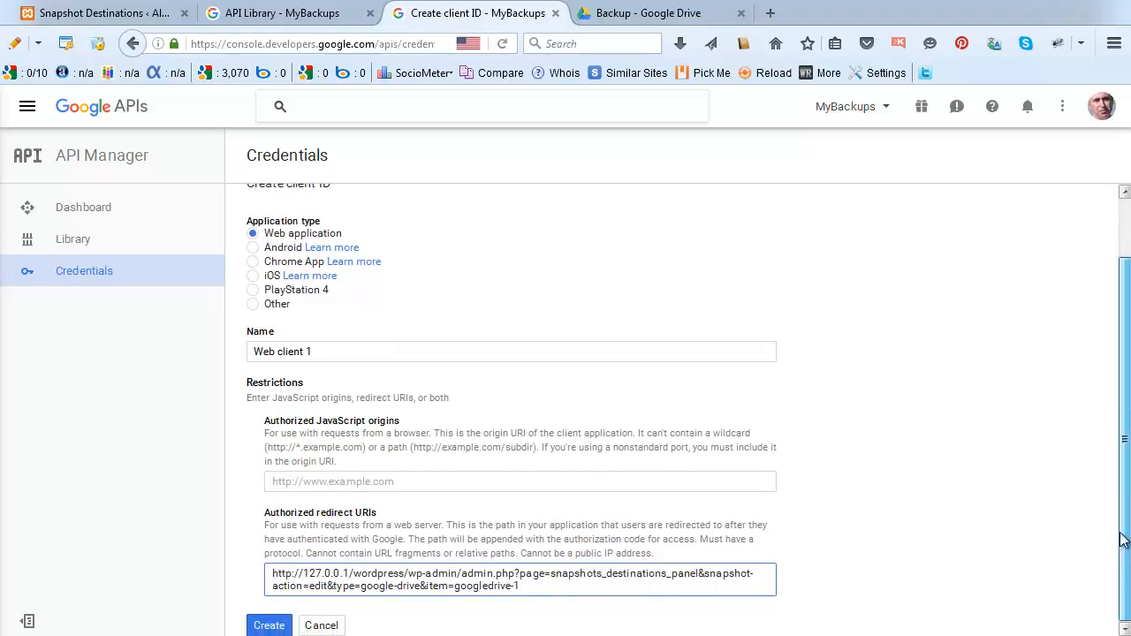
{"action": "left_click", "coordinate": [269, 627]}
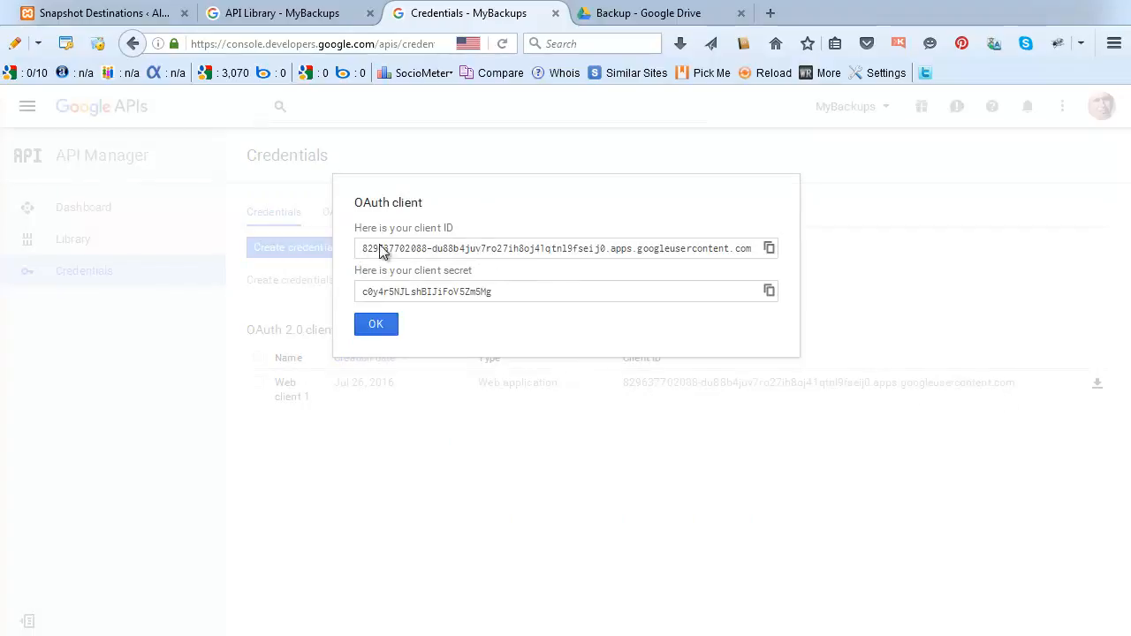
{"action": "left_click", "coordinate": [440, 251]}
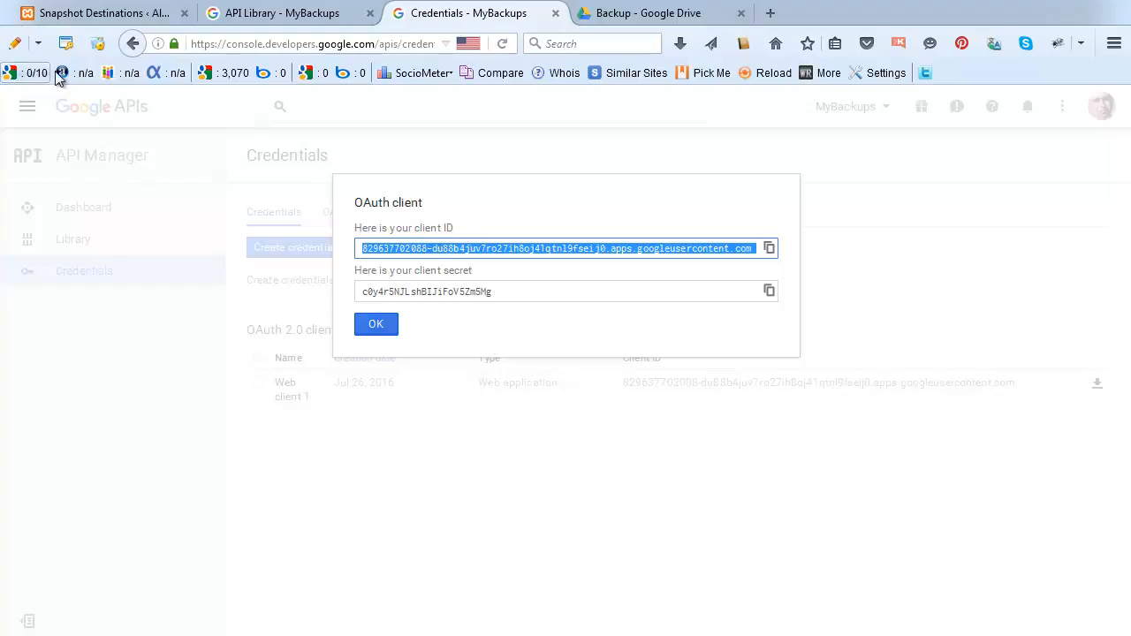
Paste the Google client ID into Backup Boss's Client ID field, removing the leading space.
{"action": "left_click", "coordinate": [88, 13]}
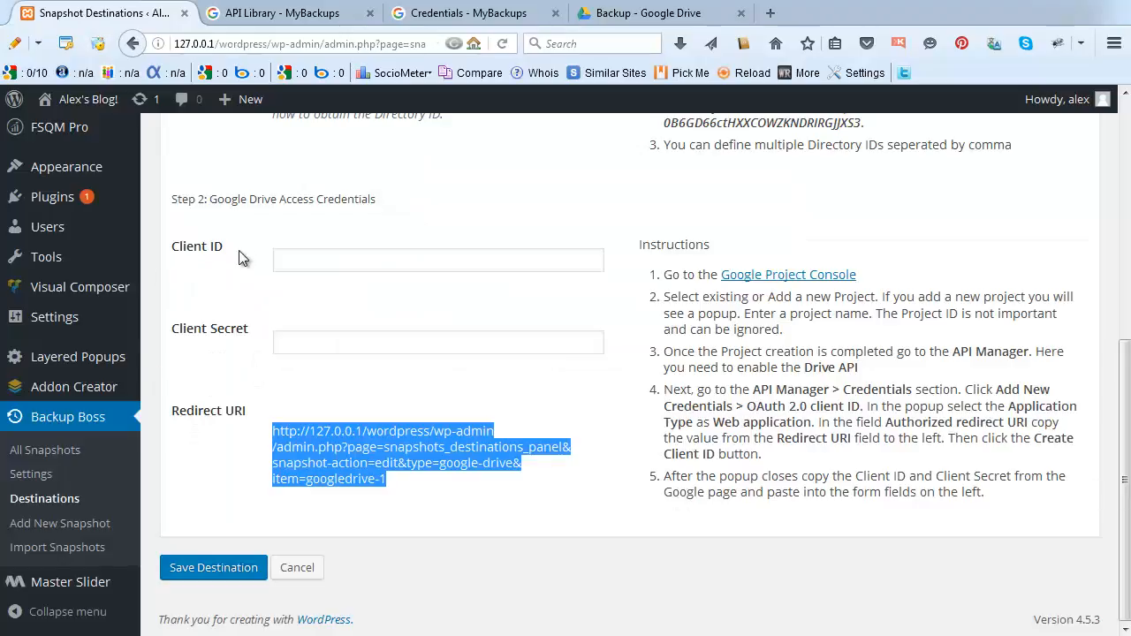
{"action": "left_click", "coordinate": [297, 259]}
{"action": "key", "text": "ctrl+v"}
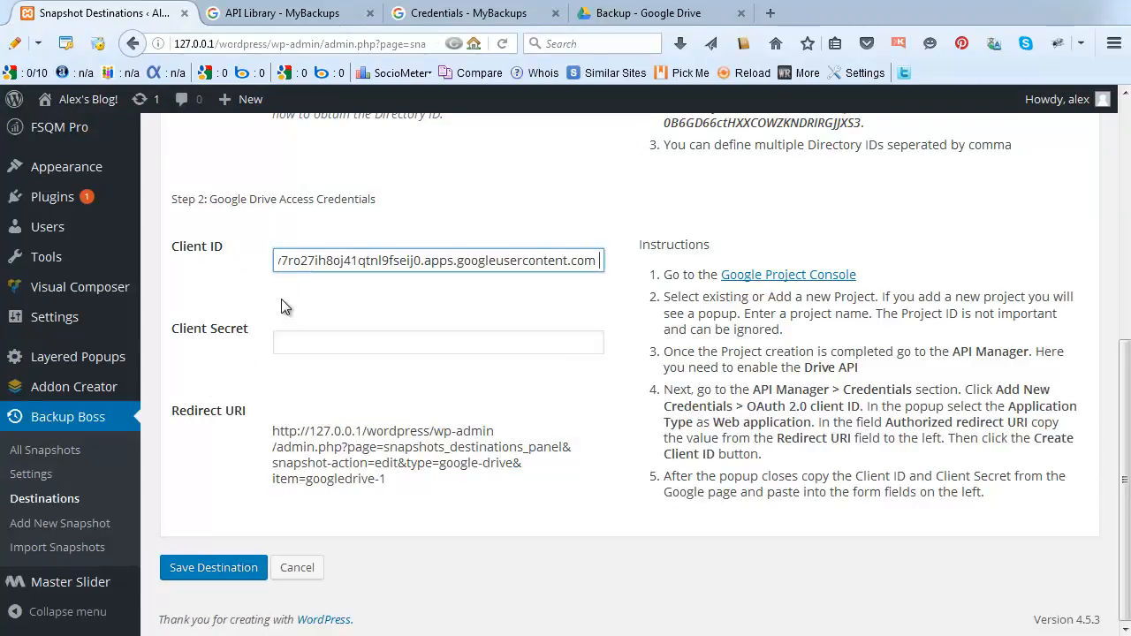
{"action": "key", "text": "Home"}
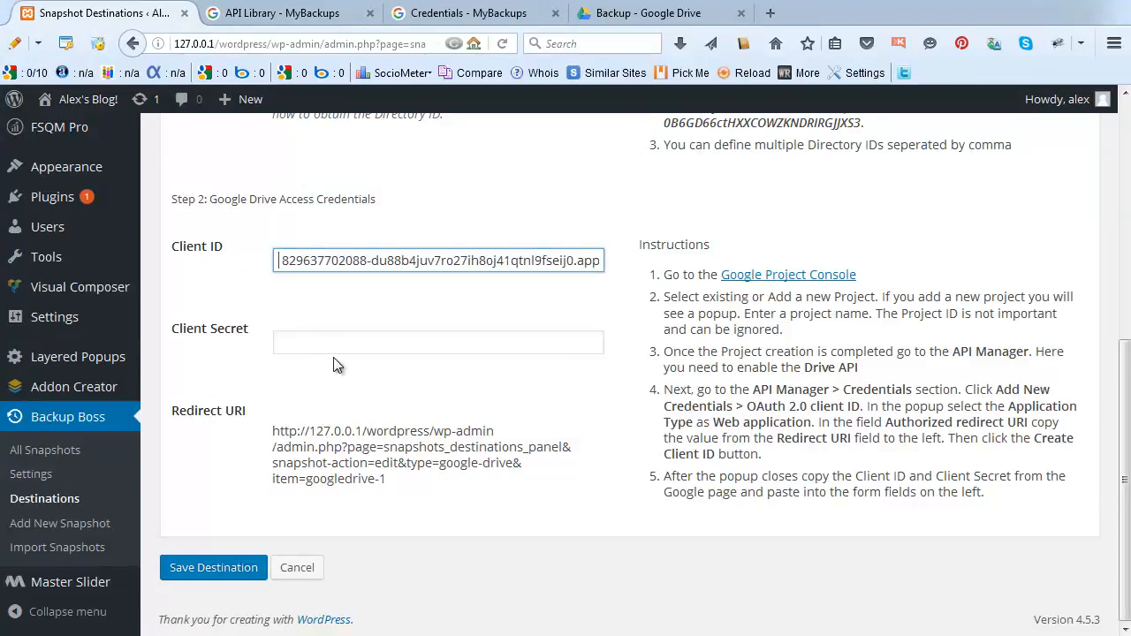
{"action": "key", "text": "Delete"}
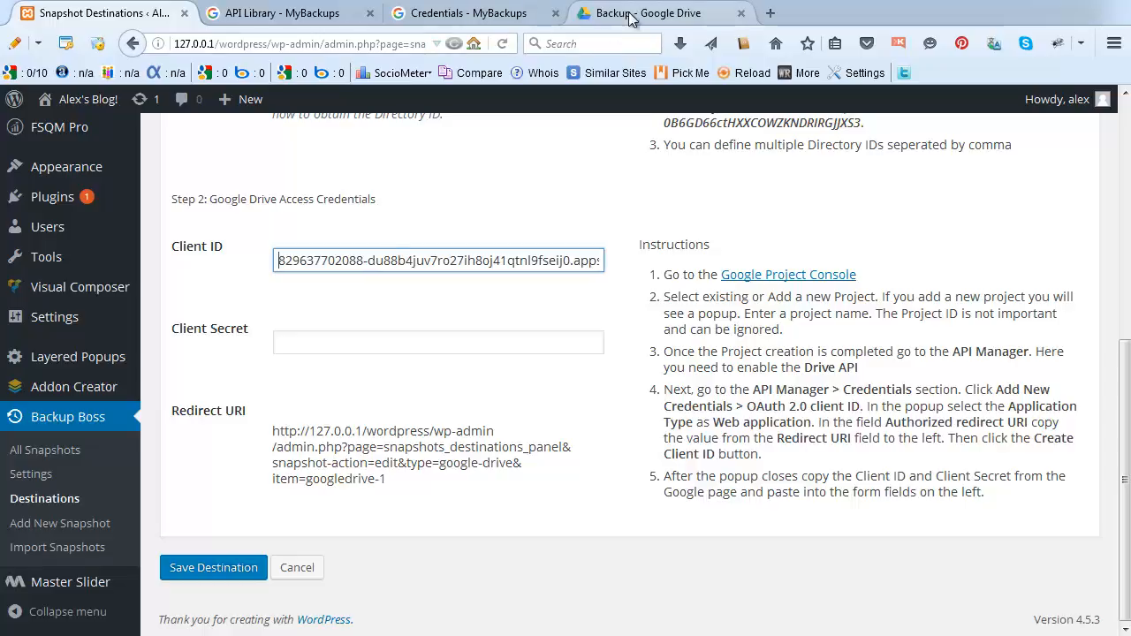
Copy the client secret from Google into the Client Secret field and save the destination.
{"action": "left_click", "coordinate": [484, 15]}
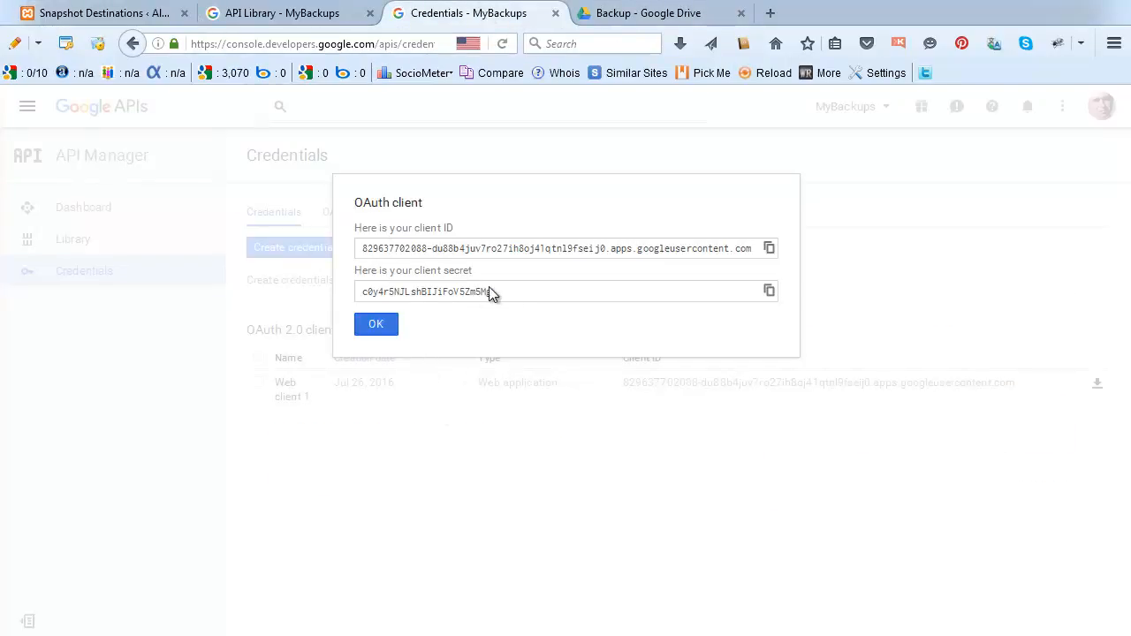
{"action": "left_click", "coordinate": [380, 294]}
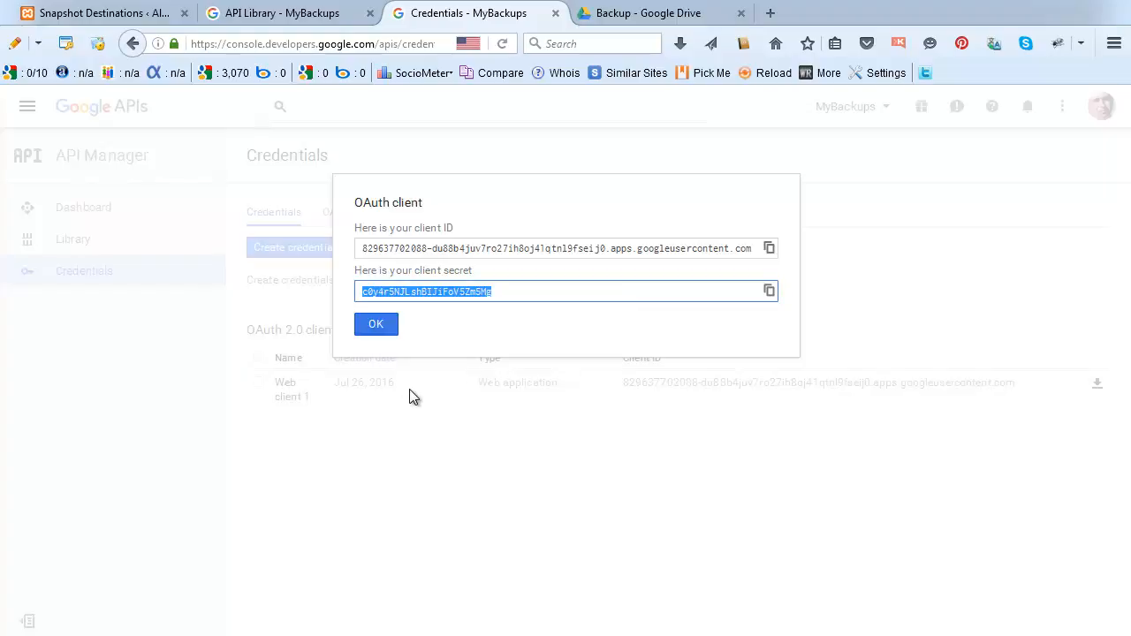
{"action": "left_click", "coordinate": [98, 14]}
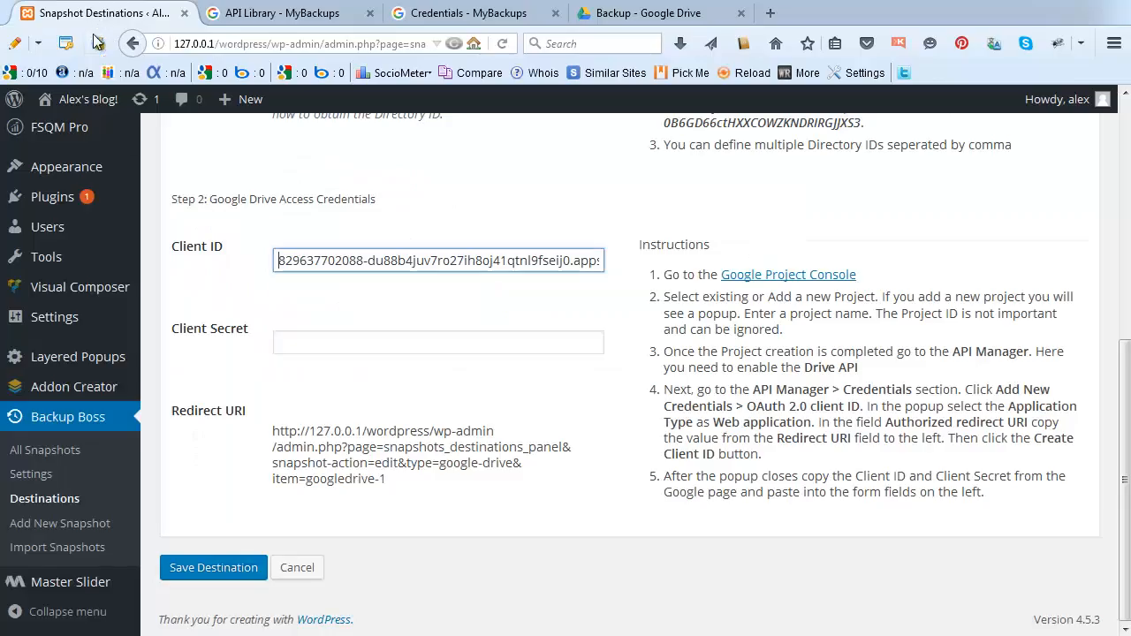
{"action": "left_click", "coordinate": [306, 349]}
{"action": "key", "text": "ctrl+v"}
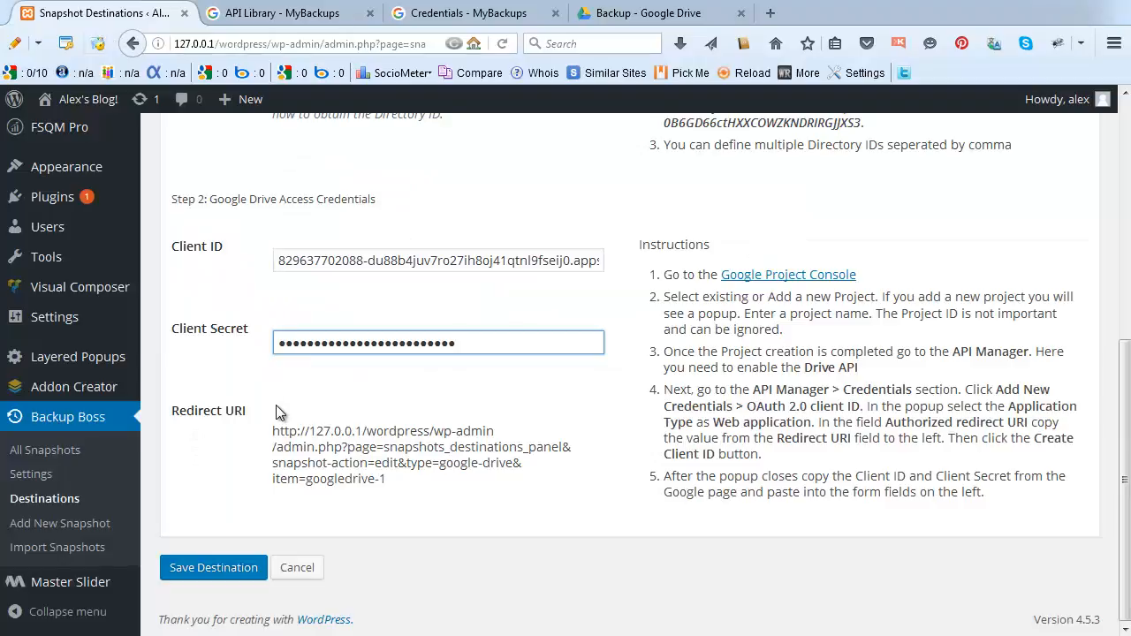
{"action": "left_click", "coordinate": [196, 570]}
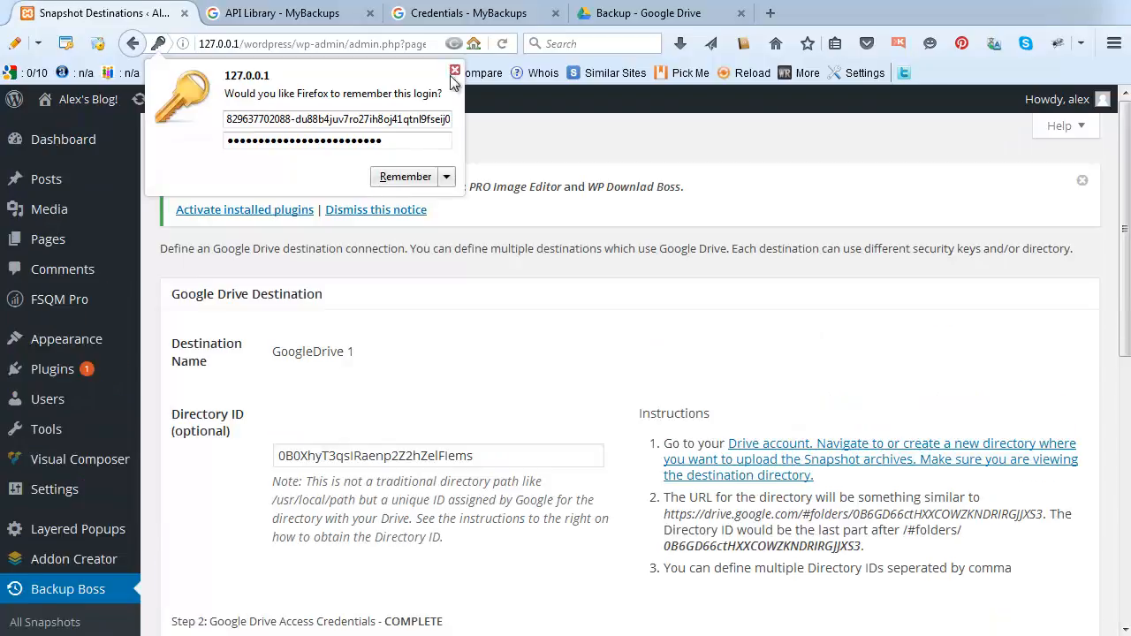
Dismiss Firefox's remember-login popup and click Authorize under Step 3: Google Authorize.
{"action": "left_click", "coordinate": [455, 71]}
{"action": "left_click_drag", "start_coordinate": [1123, 182], "coordinate": [1129, 434]}
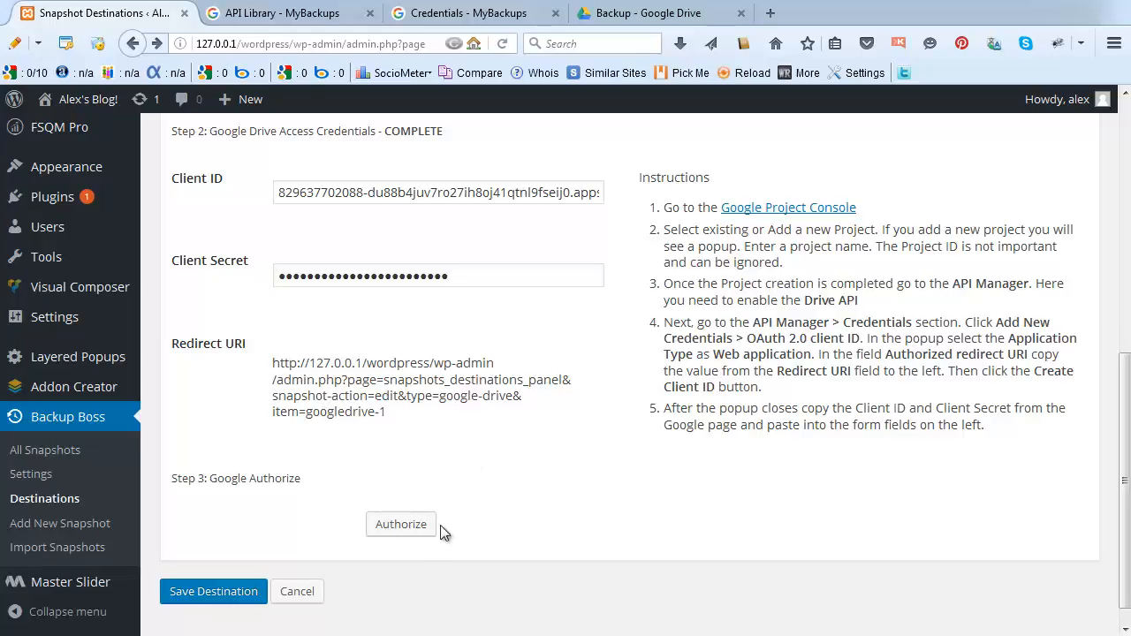
{"action": "left_click", "coordinate": [397, 526]}
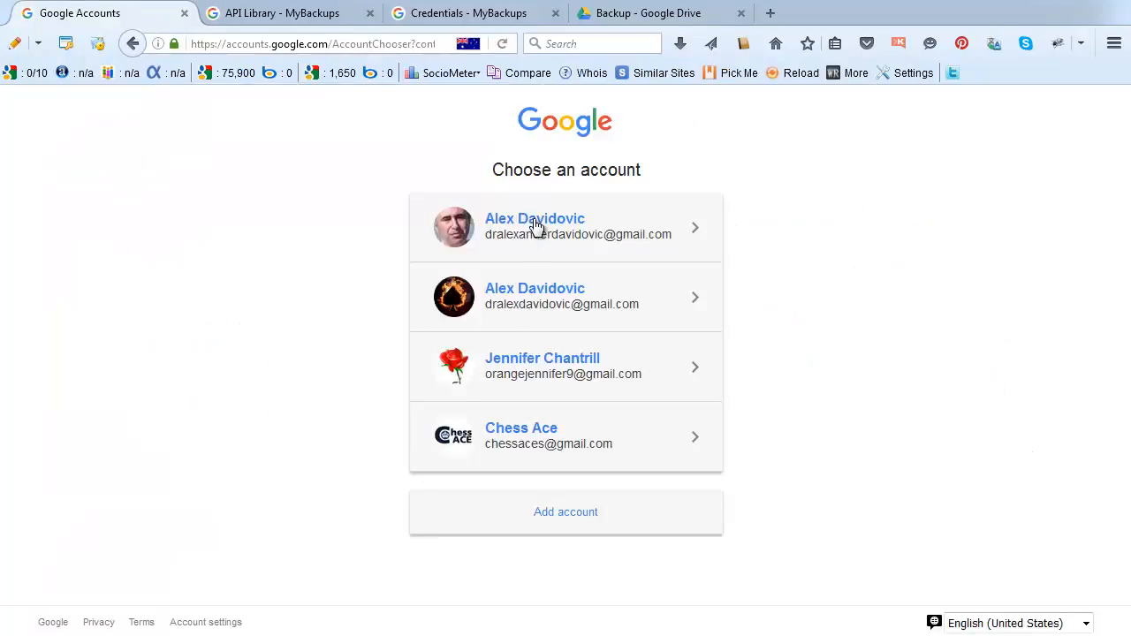
Pick the first Google account and allow My Backup Boss to manage Drive files.
{"action": "left_click", "coordinate": [535, 224]}
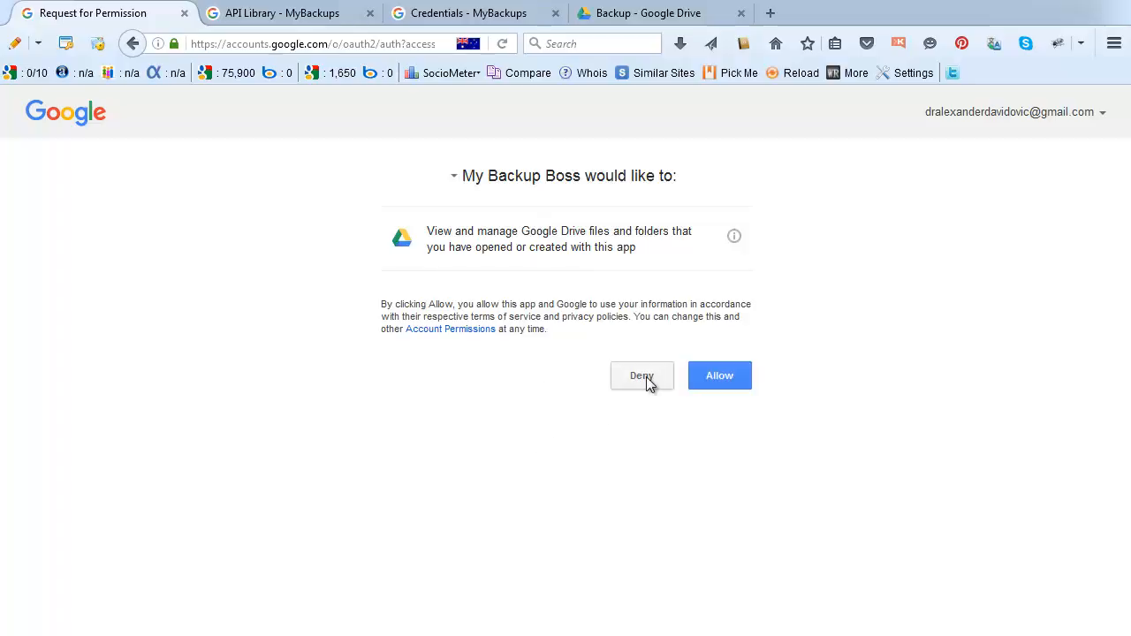
{"action": "left_click", "coordinate": [715, 379]}
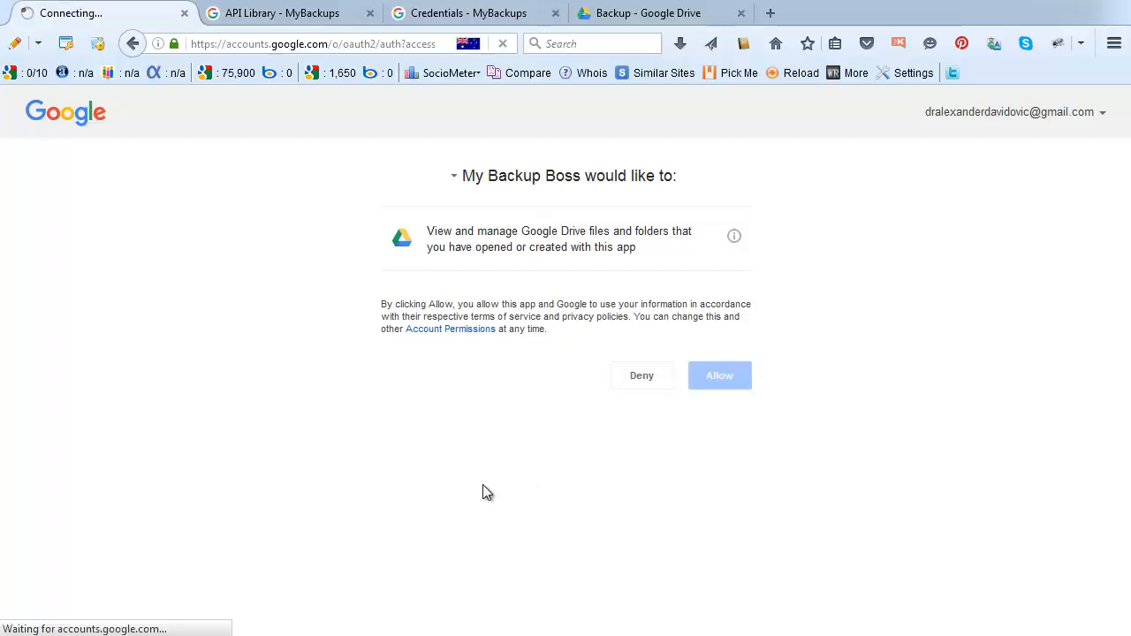